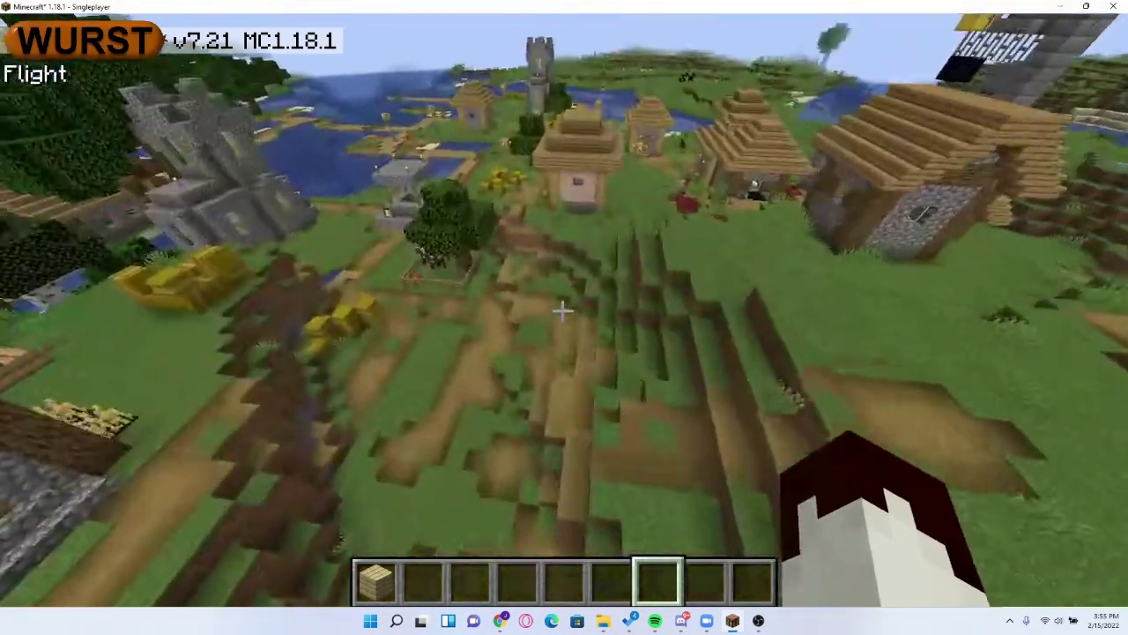
Step: Fly forward over the village toward the open grassland and back again
key("w")
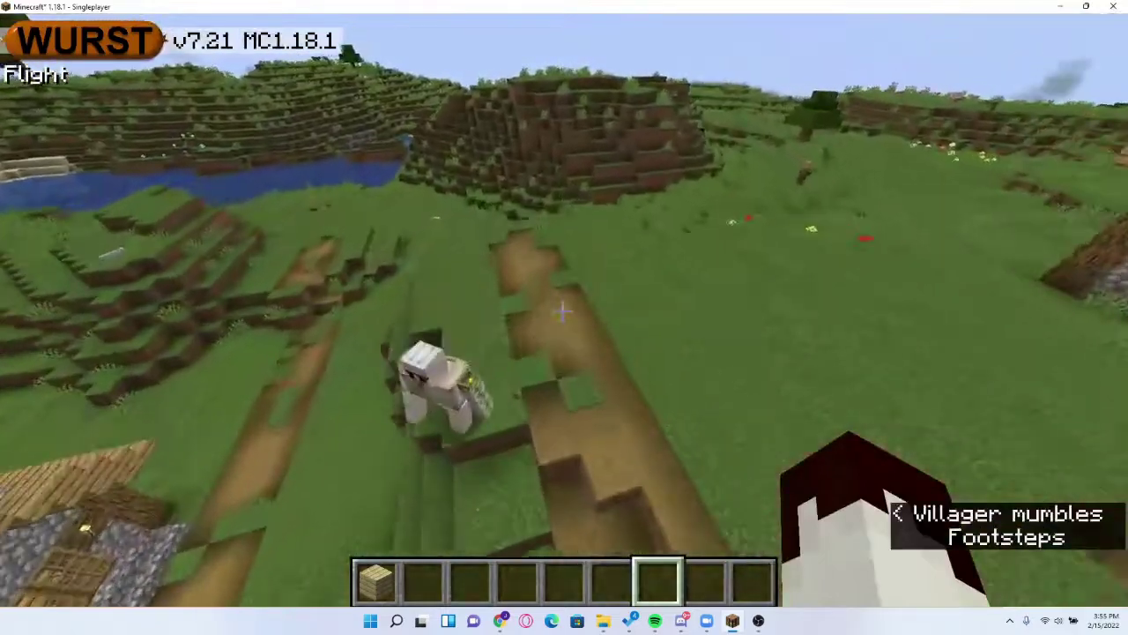
key("w")
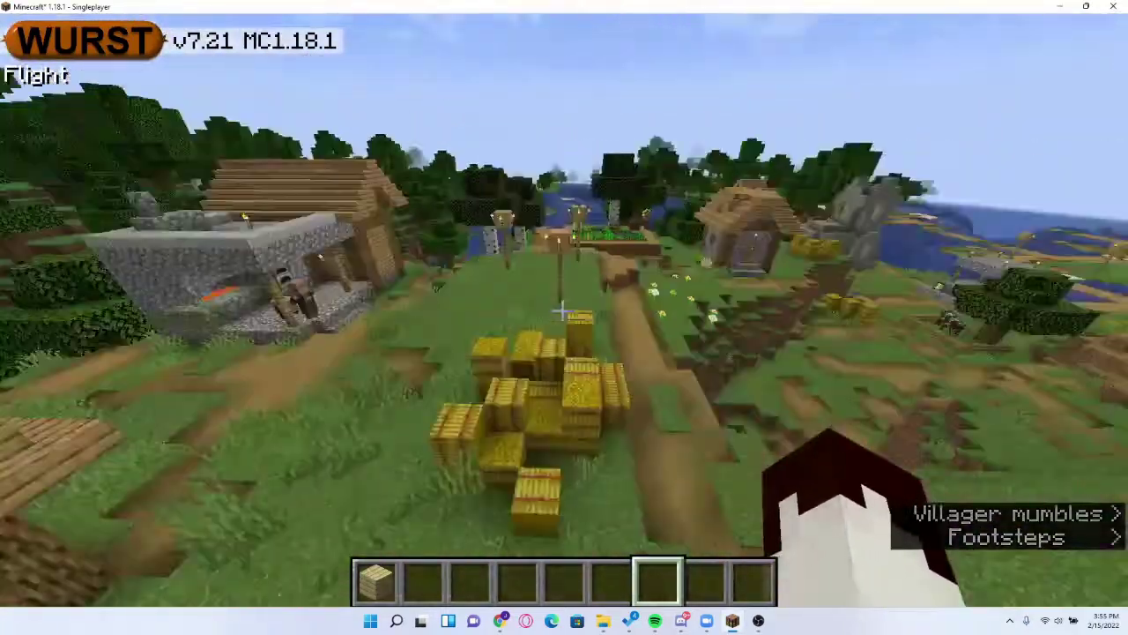
key("w")
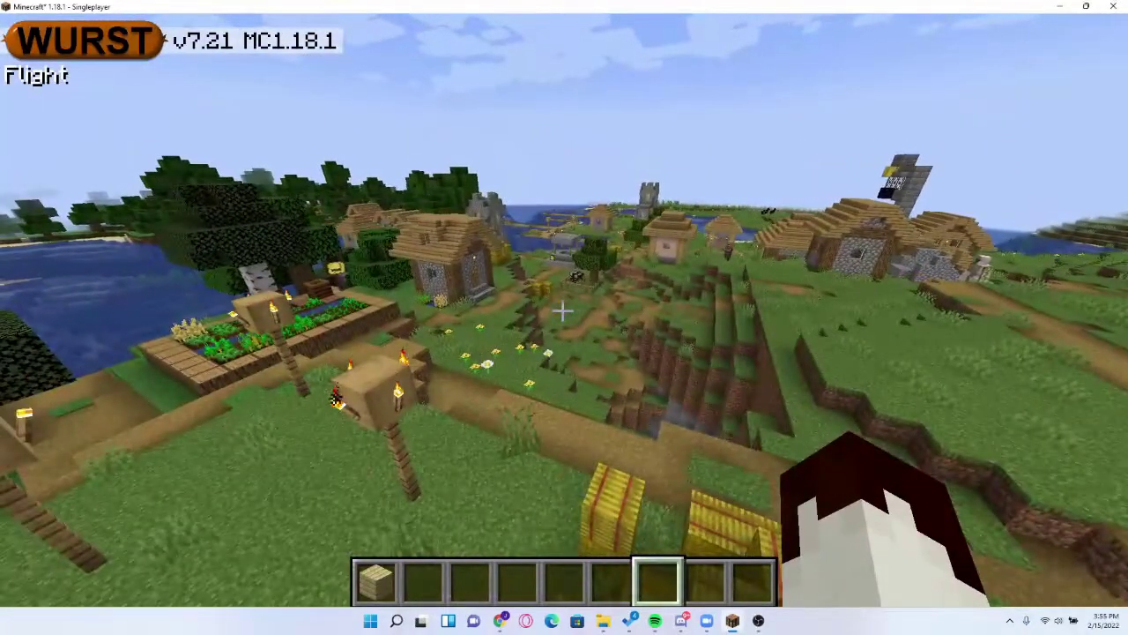
Step: Scroll through the Wurst feature list, then fly toward the houses and pause at the Game Menu
key("period")
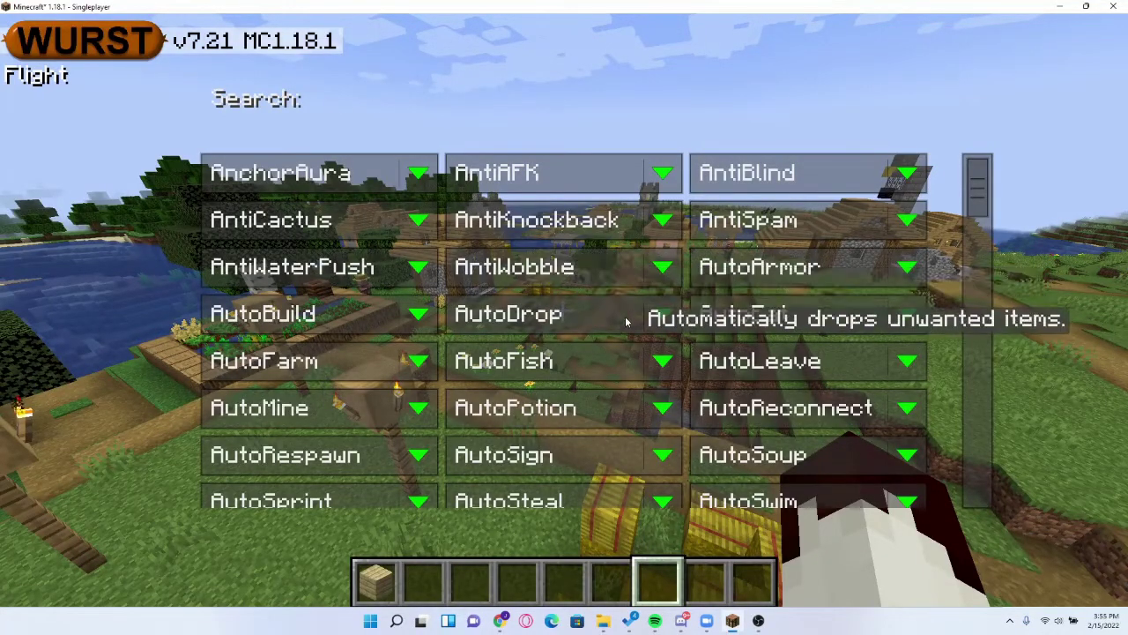
scroll(621, 316, "down", 2)
scroll(619, 322, "down", 3)
key("Escape")
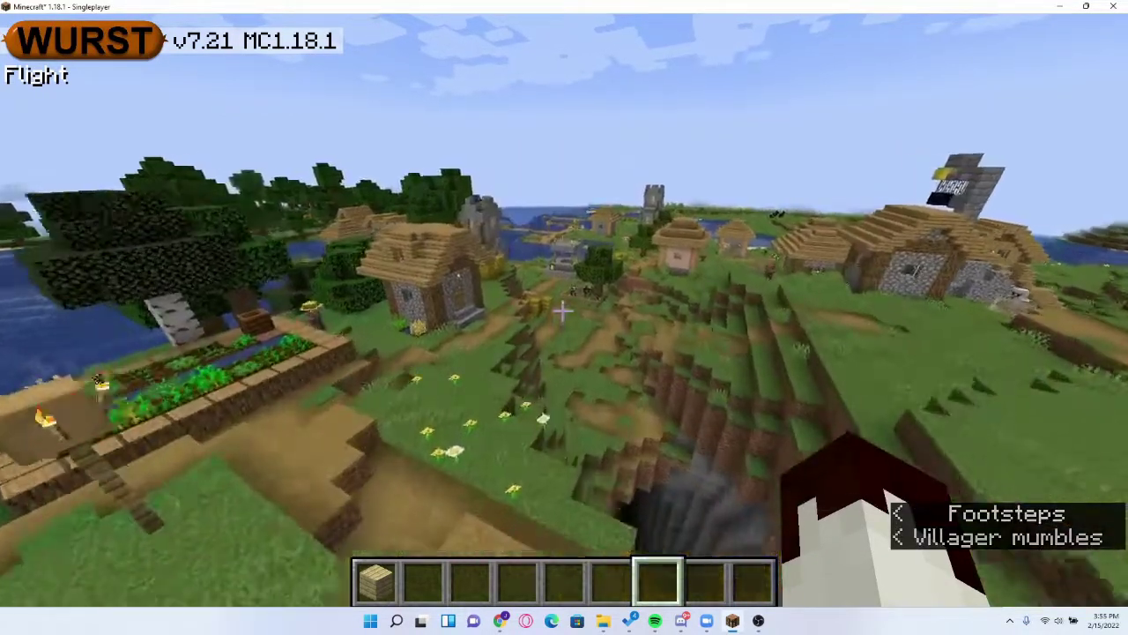
key("w")
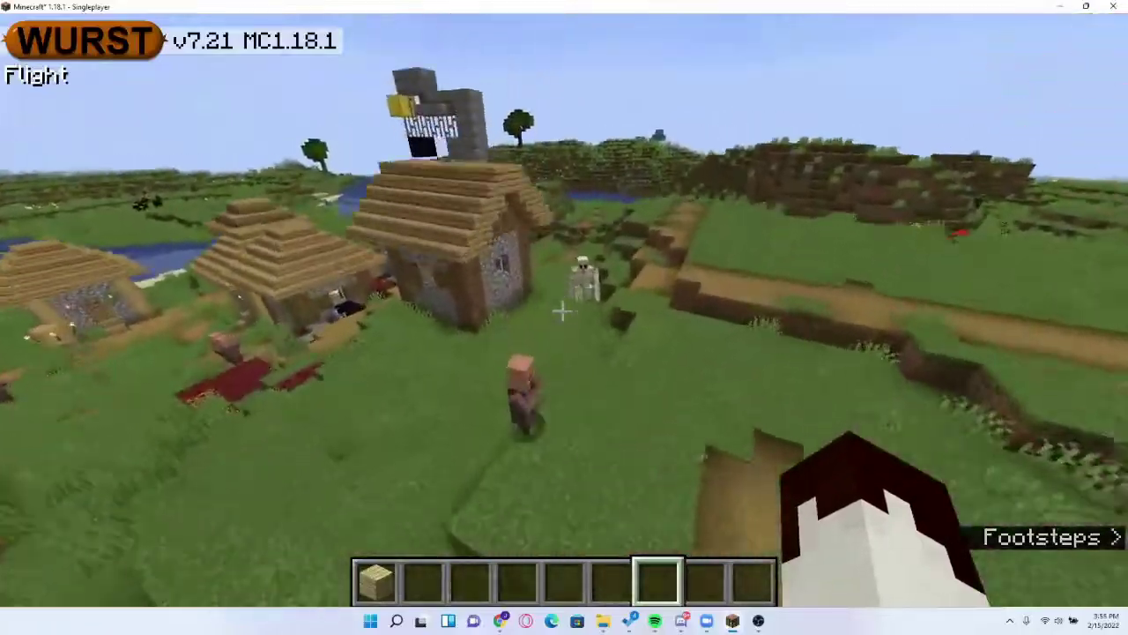
key("Escape")
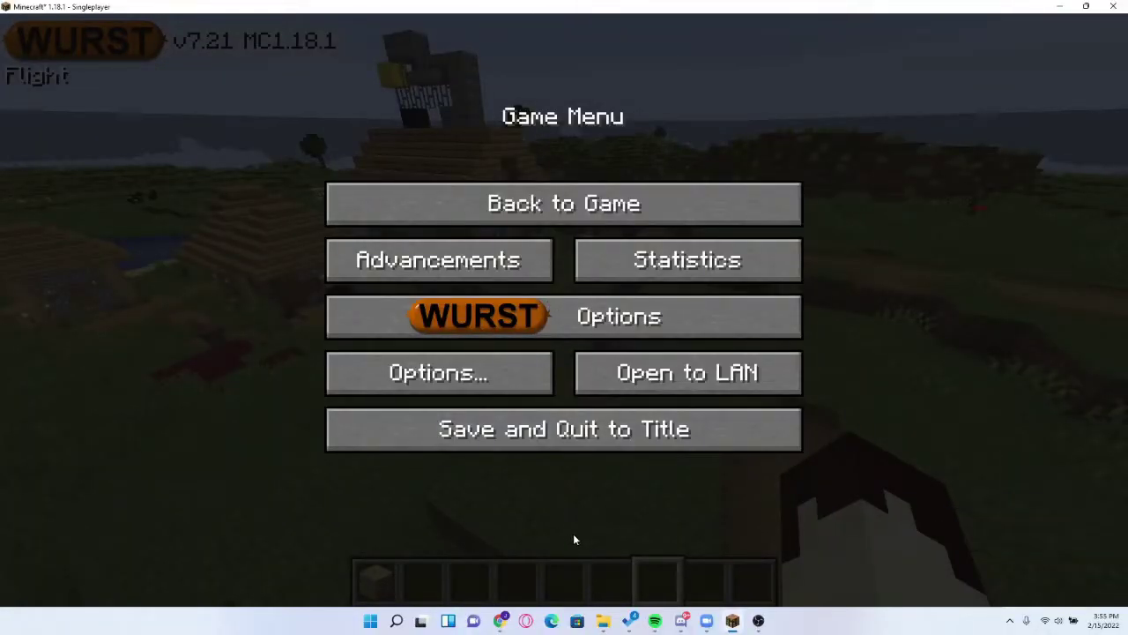
Step: Download the Windows Fabric installer from fabricmc.net, then switch to the CurseForge Fabric API page
mouse_move(503, 623)
left_click(526, 541)
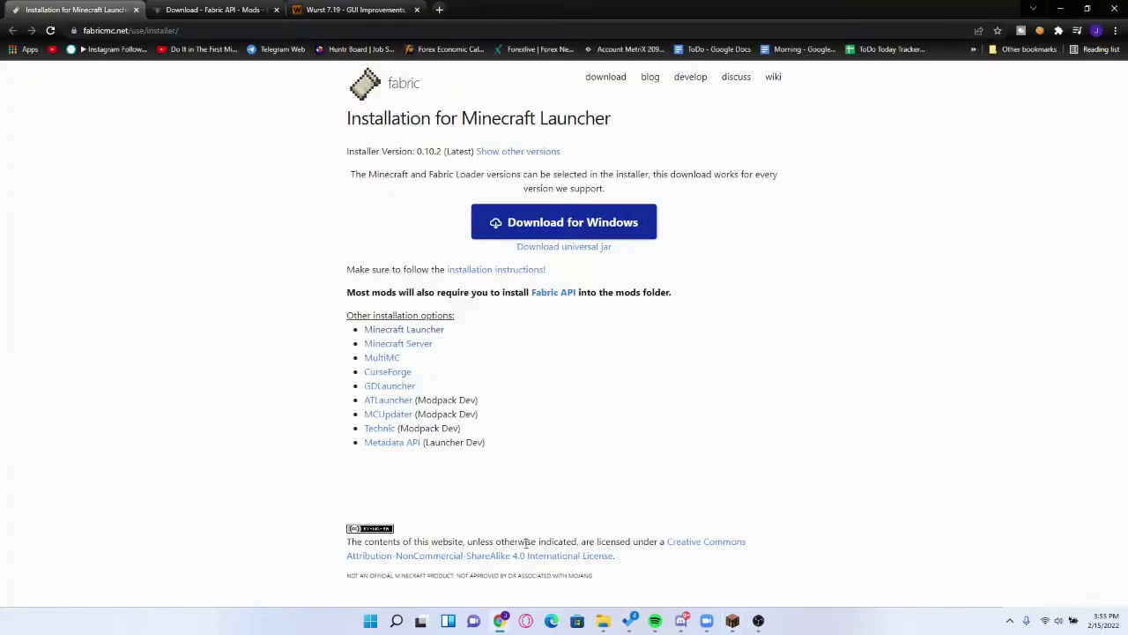
left_click_drag(335, 118, 655, 121)
left_click(523, 123)
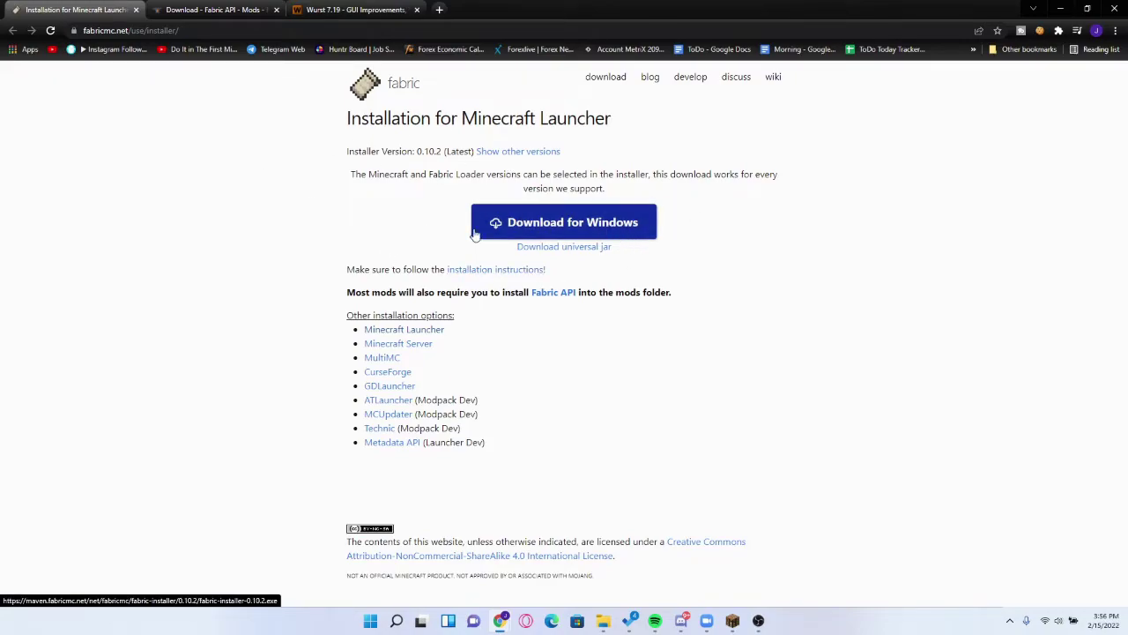
left_click(516, 233)
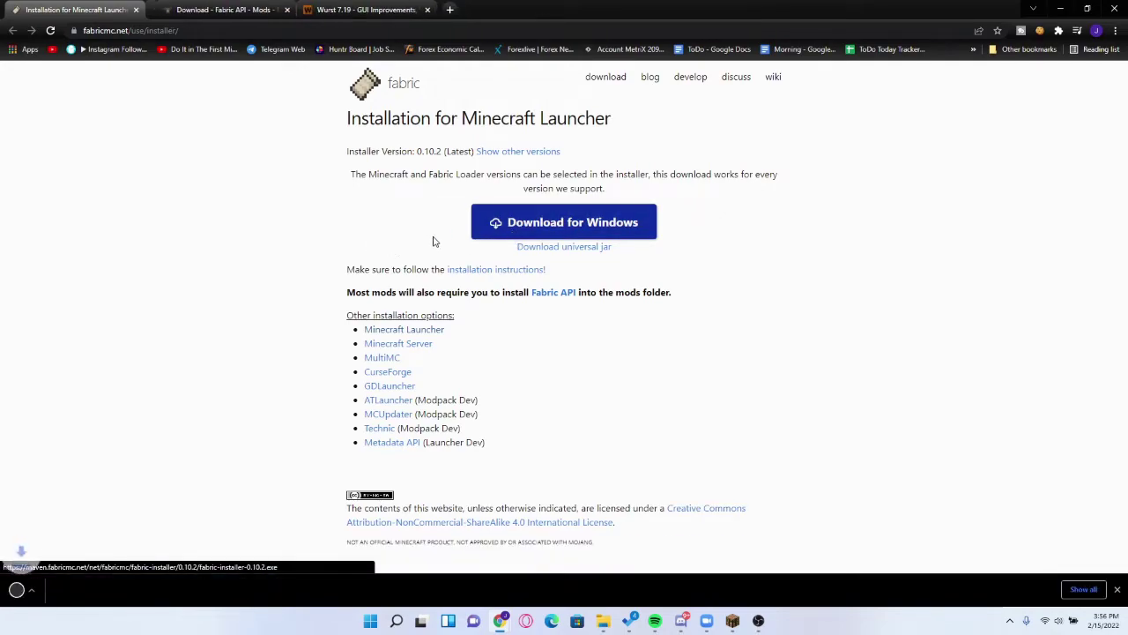
left_click(224, 9)
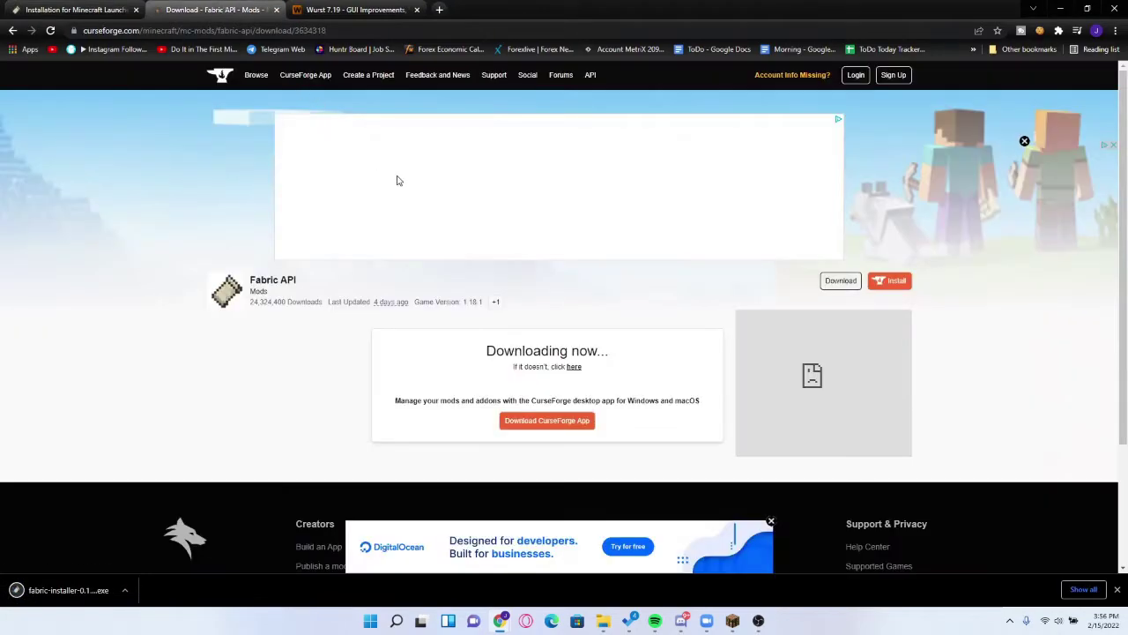
Step: Start the Fabric API file download on CurseForge, then go to the Wurst 7.19 page
left_click_drag(263, 278, 322, 285)
left_click(324, 288)
left_click_drag(253, 280, 290, 279)
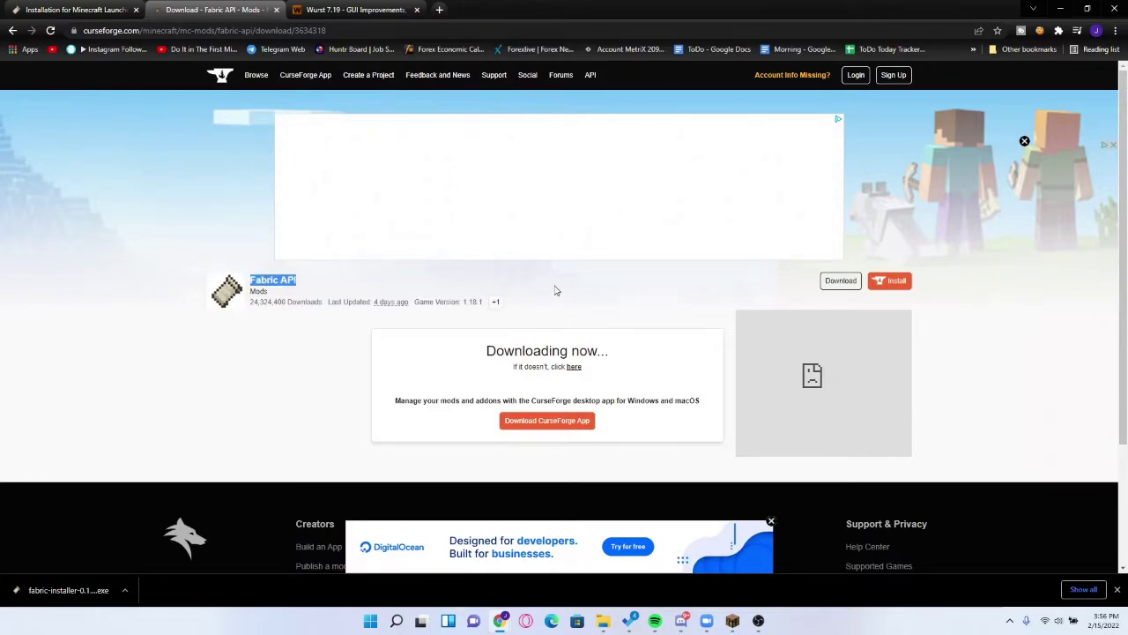
left_click(829, 282)
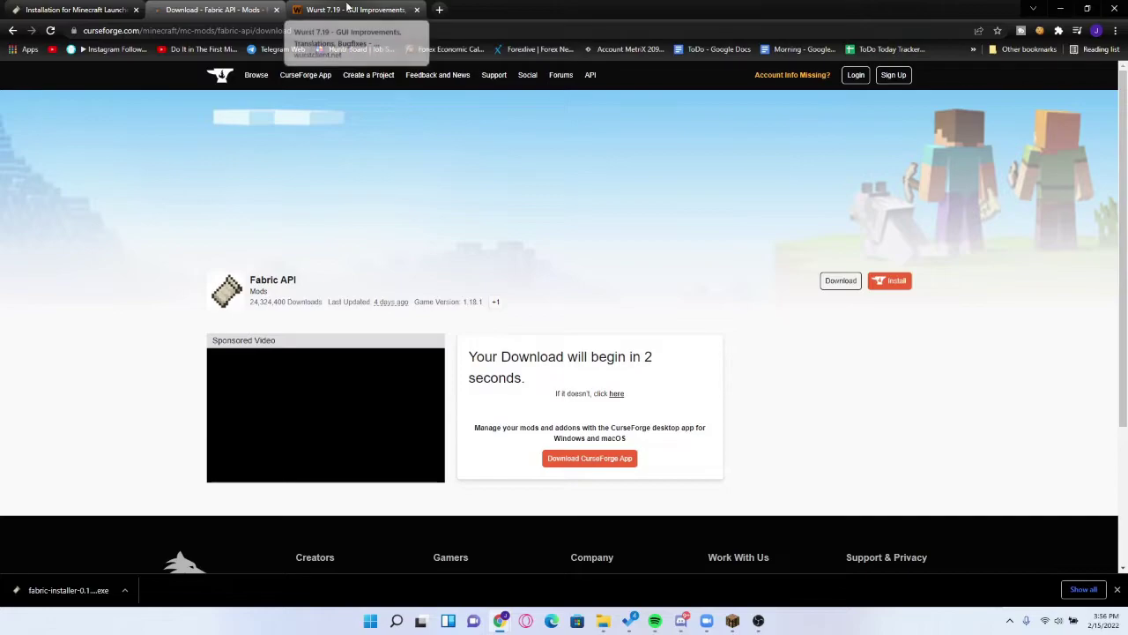
left_click(348, 9)
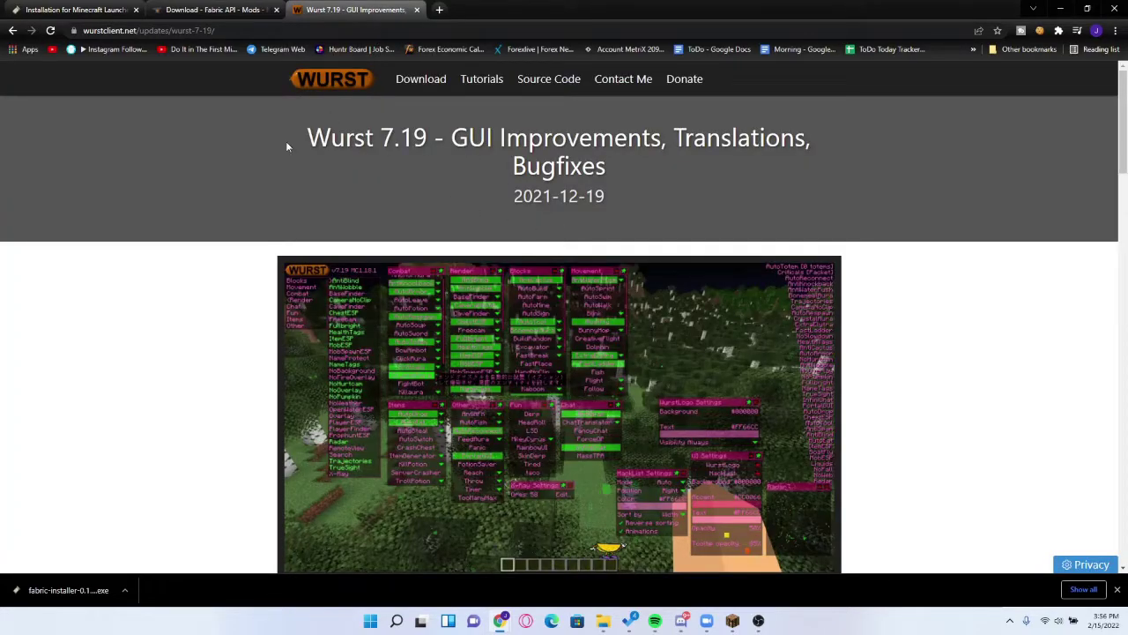
Step: Download 'Wurst Client v7.19 MC1.18.1' from the Downloads section, then return to the paused Minecraft
scroll(362, 177, "down", 10)
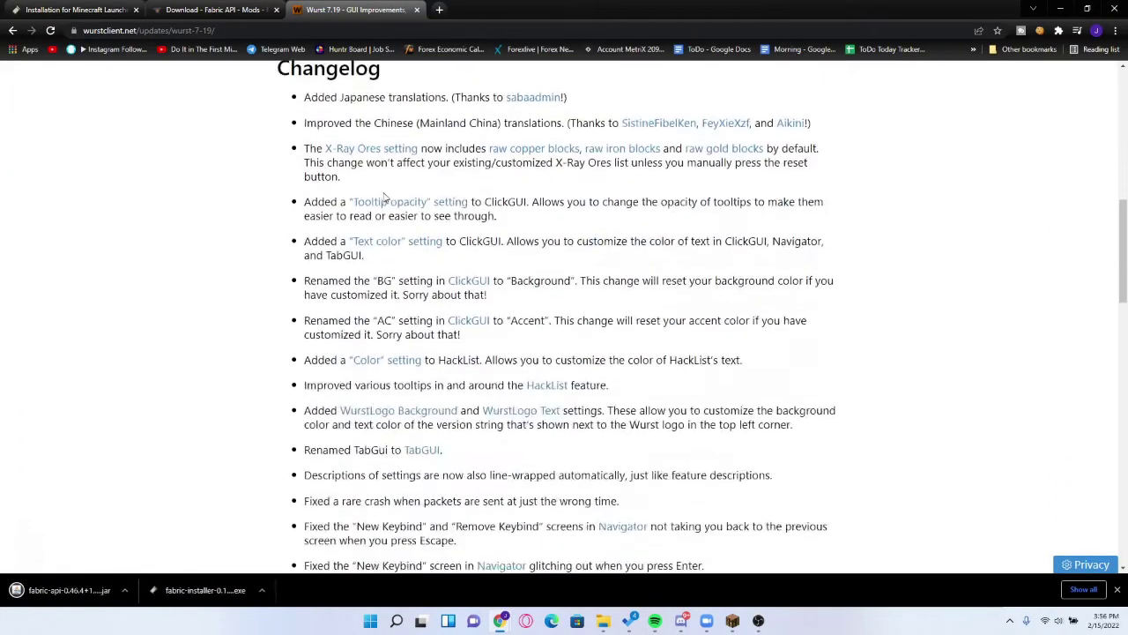
scroll(399, 205, "down", 8)
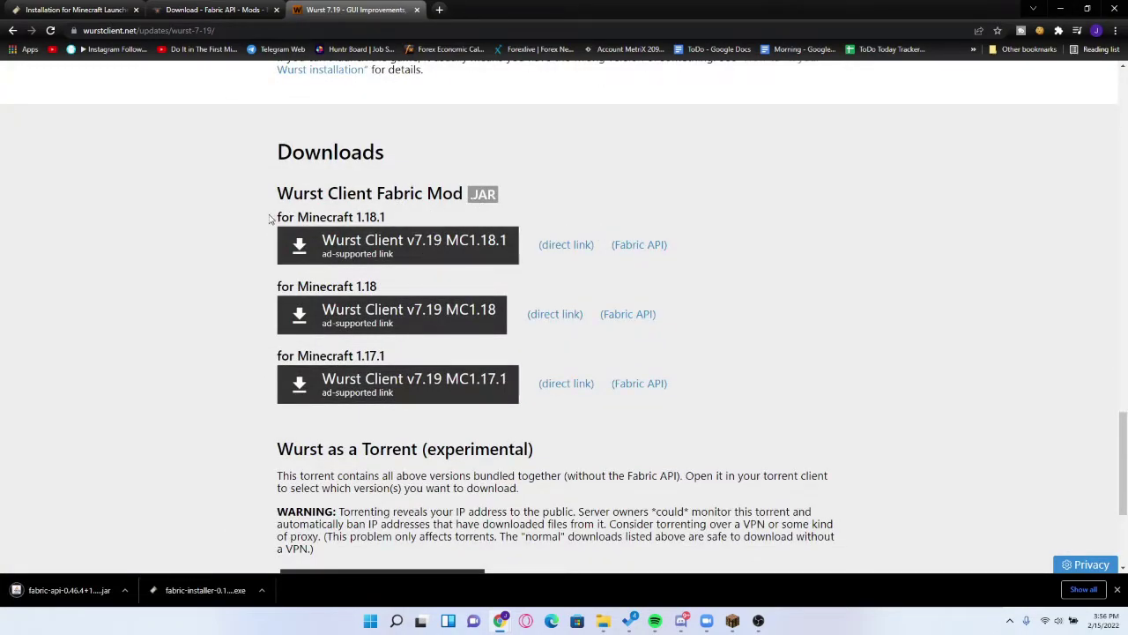
left_click(393, 244)
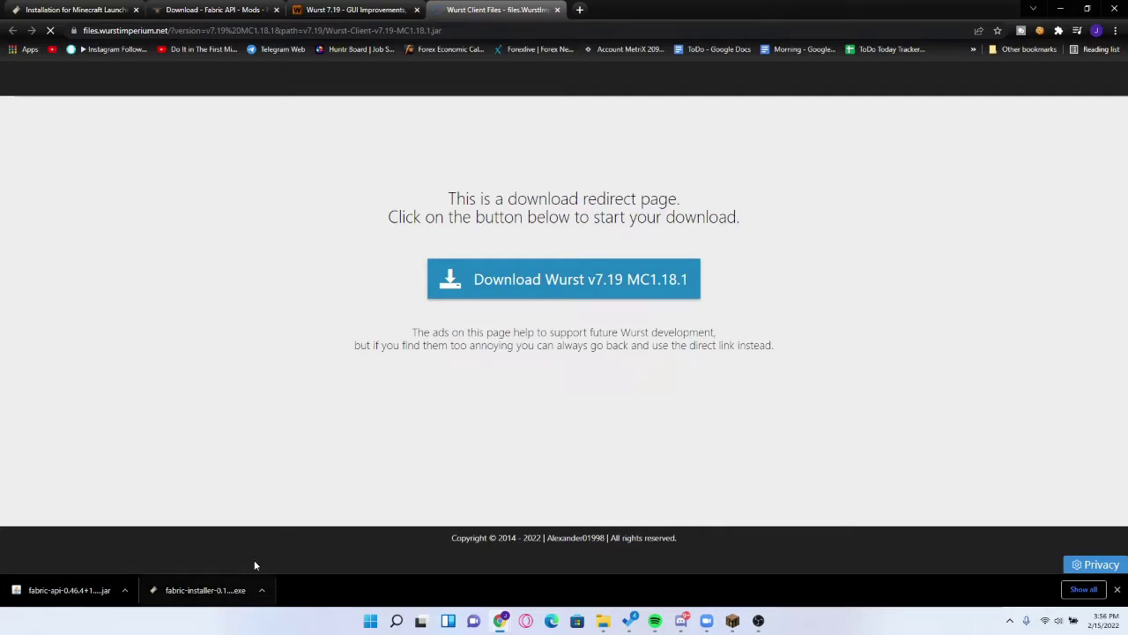
mouse_move(732, 624)
left_click(733, 625)
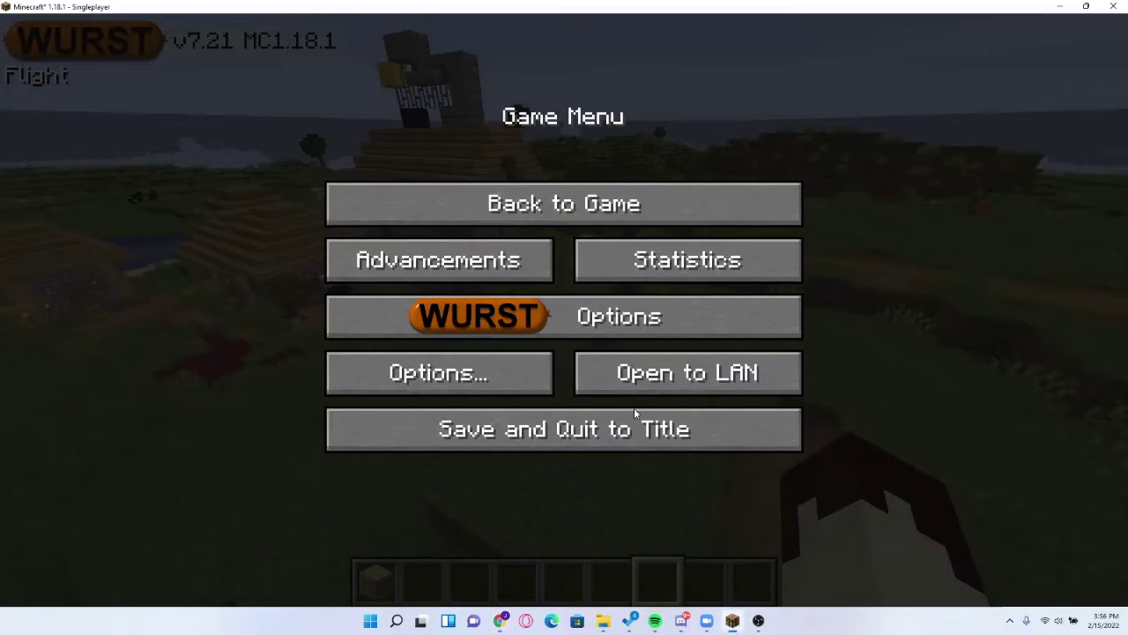
Step: Run the downloaded Fabric installer, then save and quit the world and close Minecraft
left_click(732, 621)
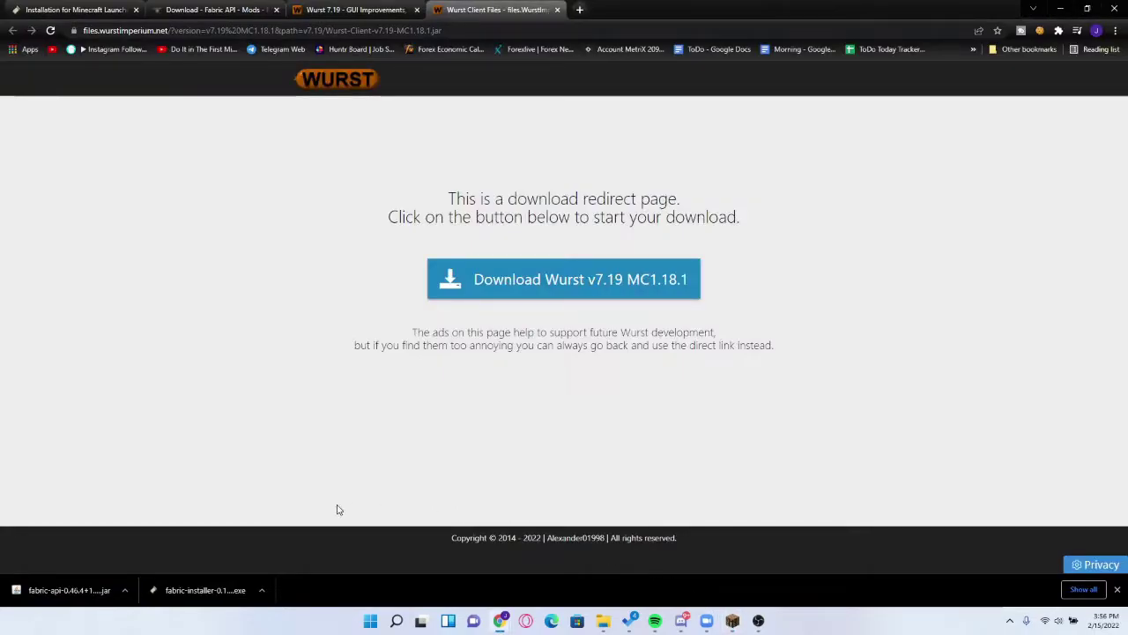
left_click(179, 593)
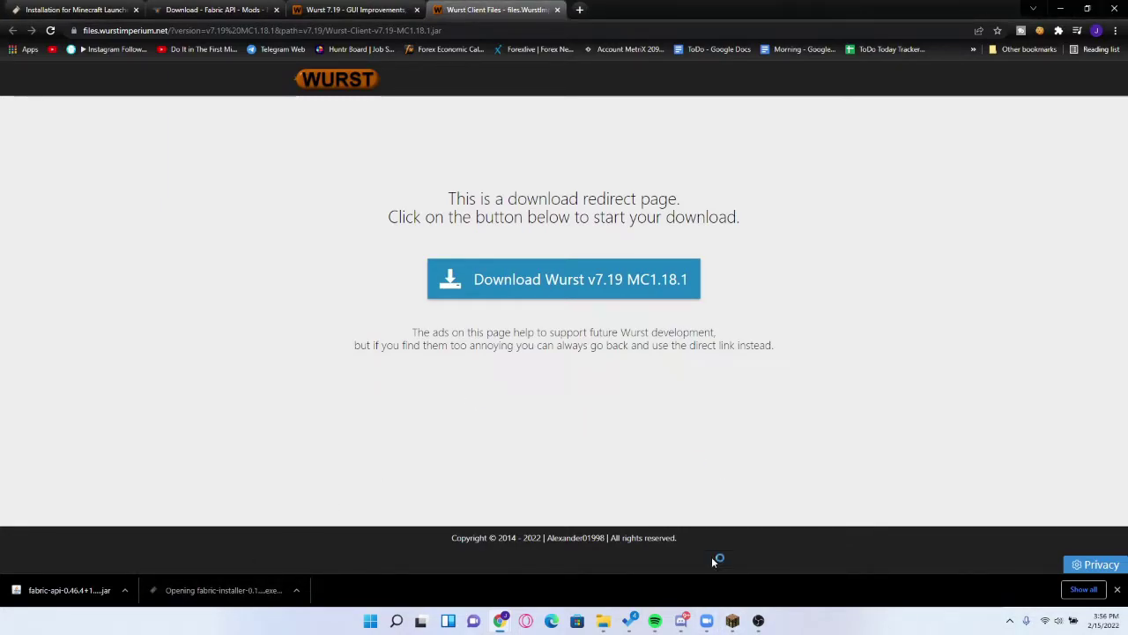
left_click(730, 623)
left_click(679, 428)
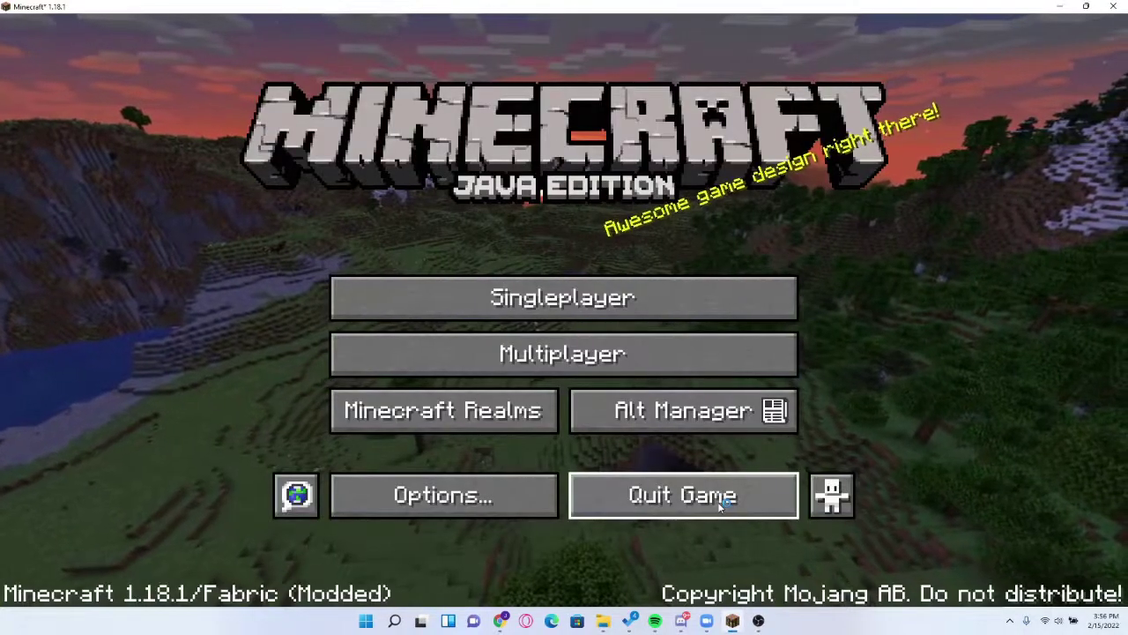
left_click(717, 501)
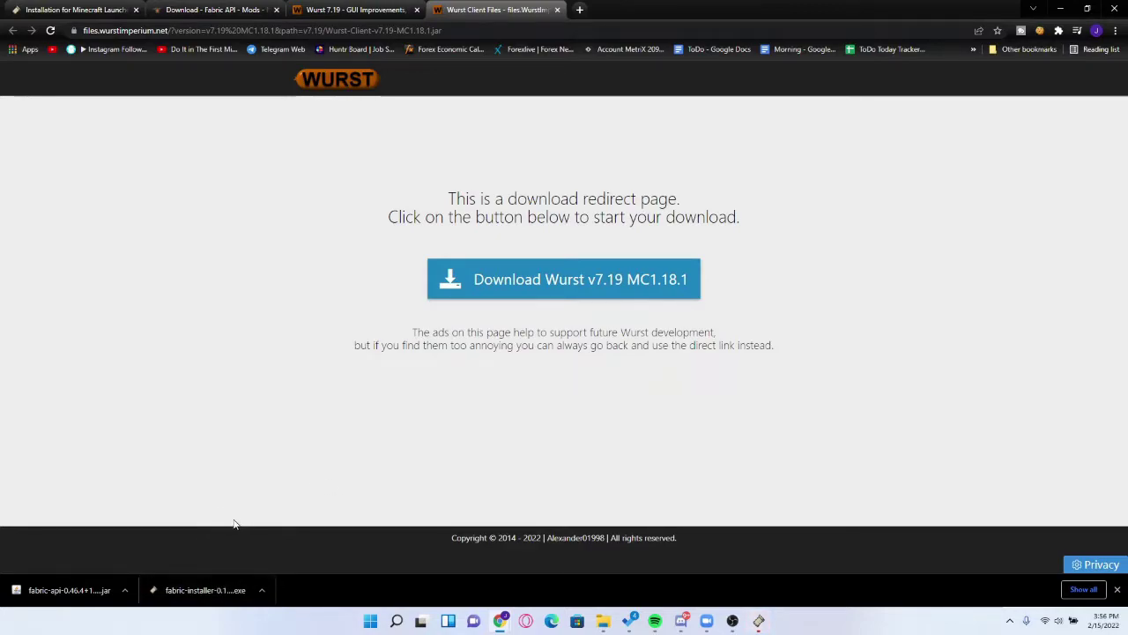
left_click(758, 621)
left_click(569, 271)
Step: Install Fabric Loader 0.13.1 for Minecraft version 1.18.1 and confirm the success message
left_click(568, 273)
left_click(570, 273)
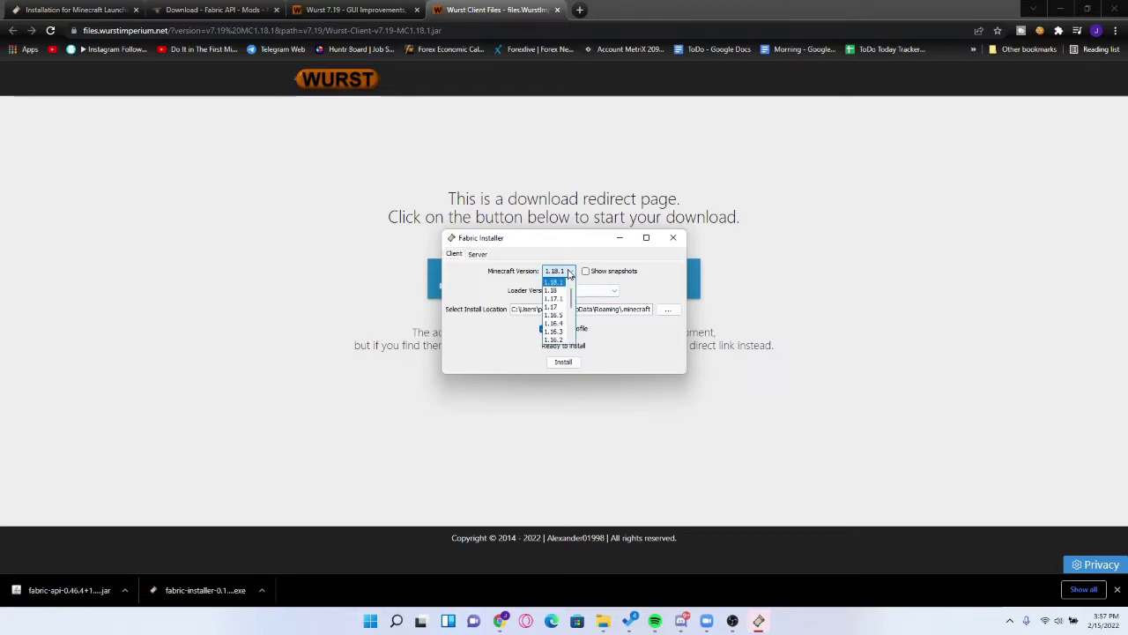
left_click(569, 273)
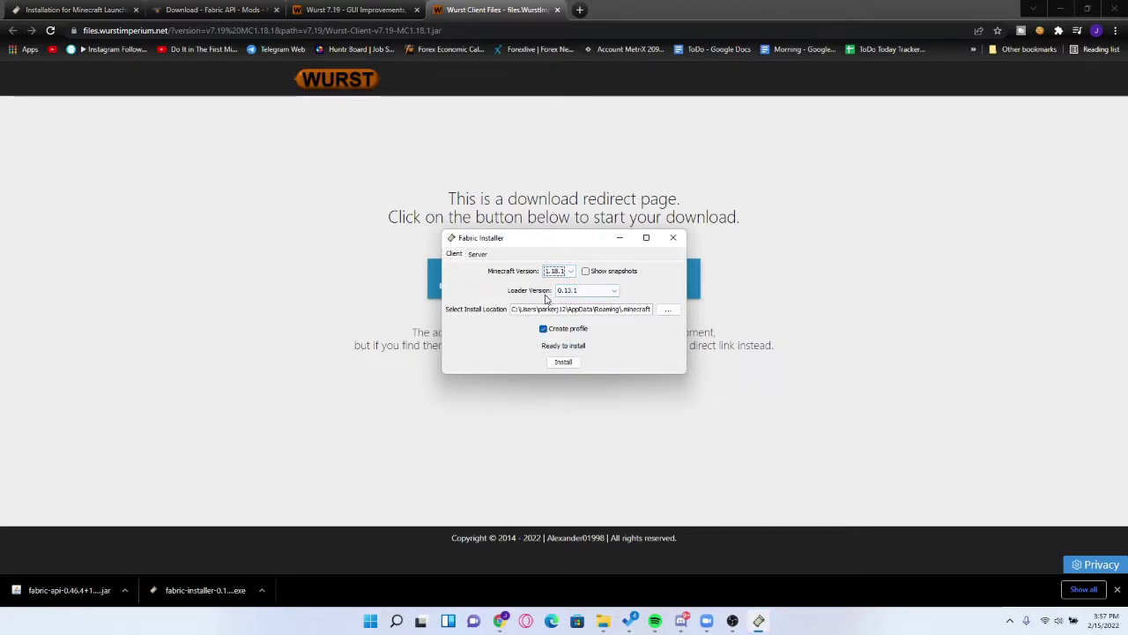
left_click(569, 366)
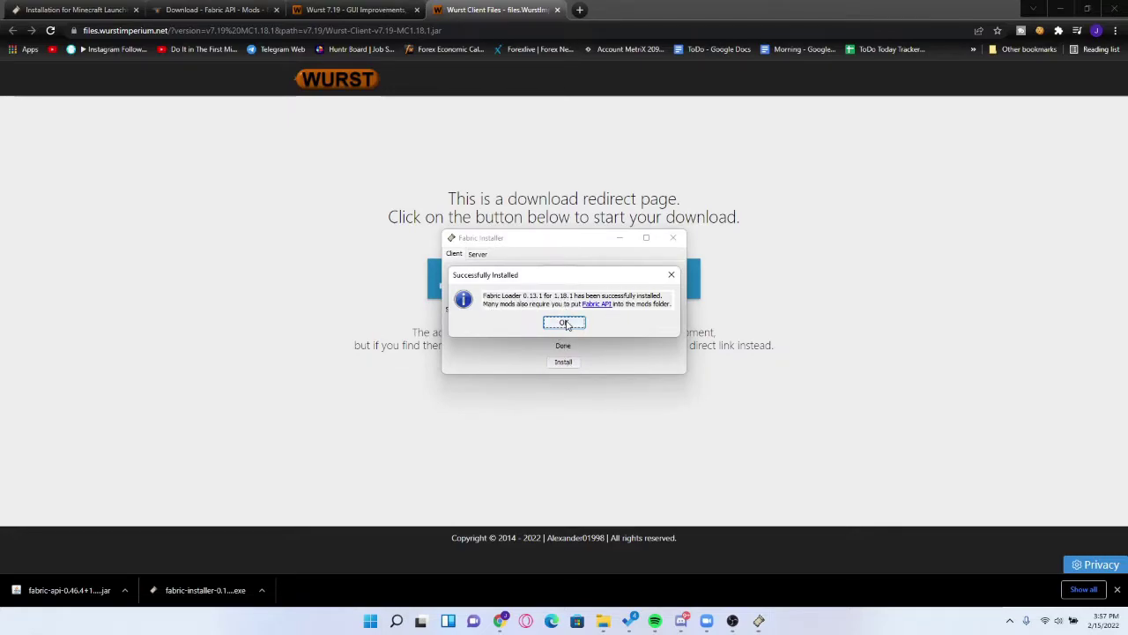
left_click(566, 323)
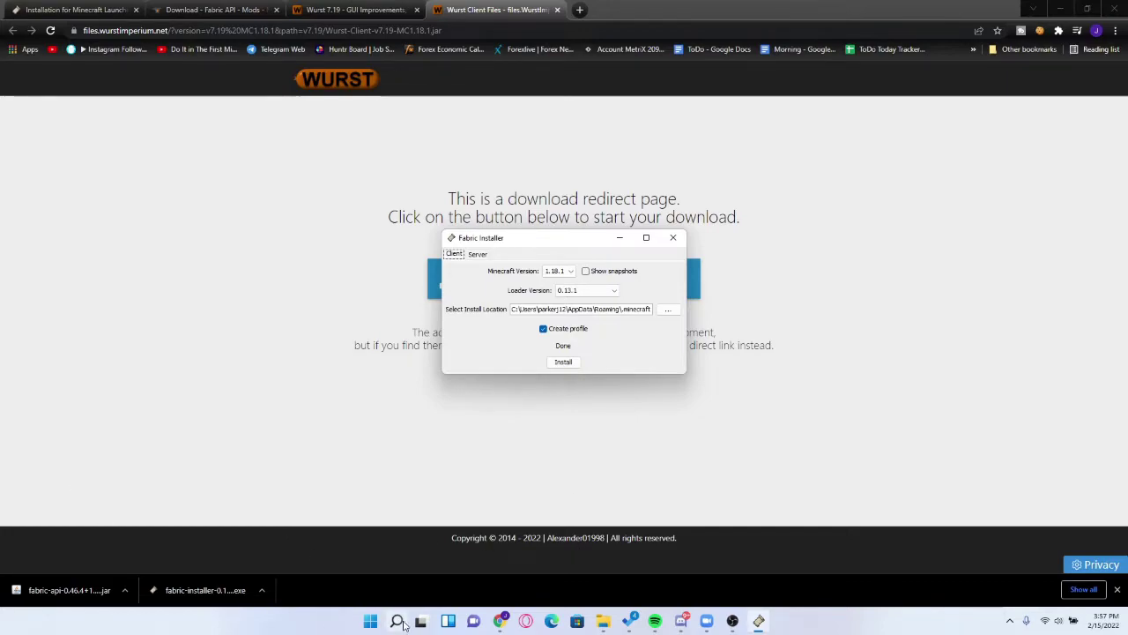
left_click(397, 621)
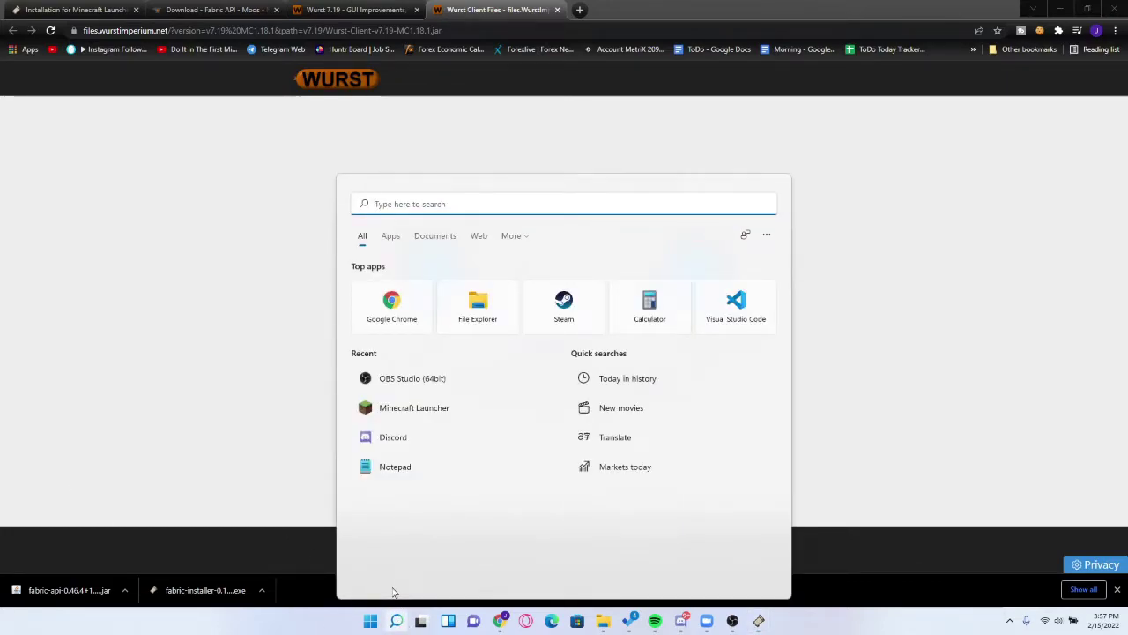
Step: Open %appdata% and the .minecraft folder, toggling between large icons and details view
type("%appdata%")
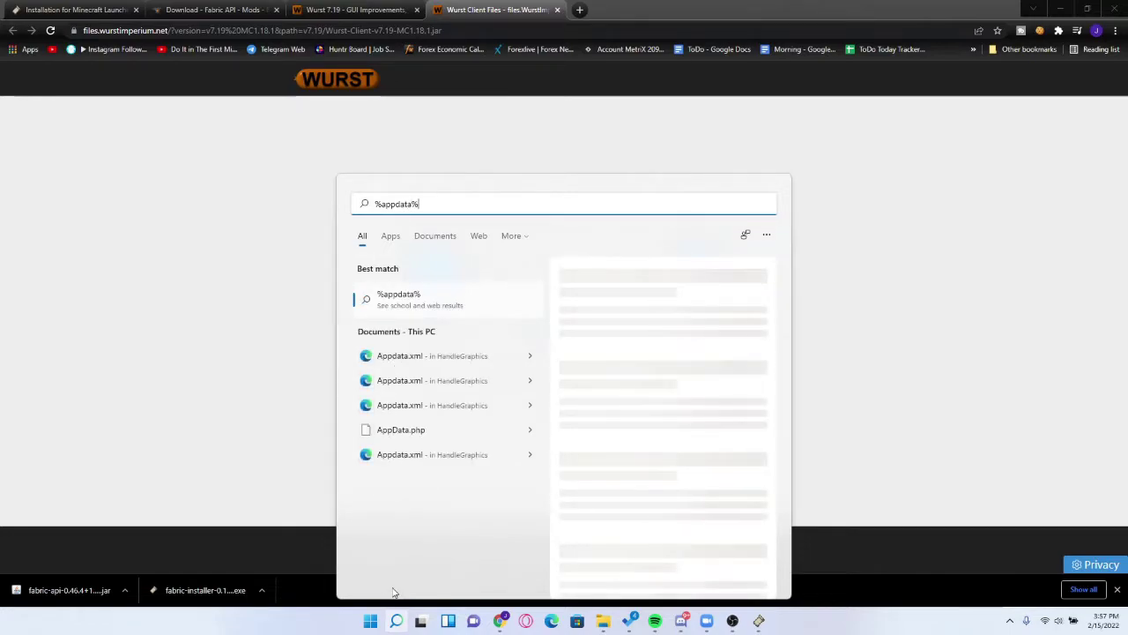
key("Return")
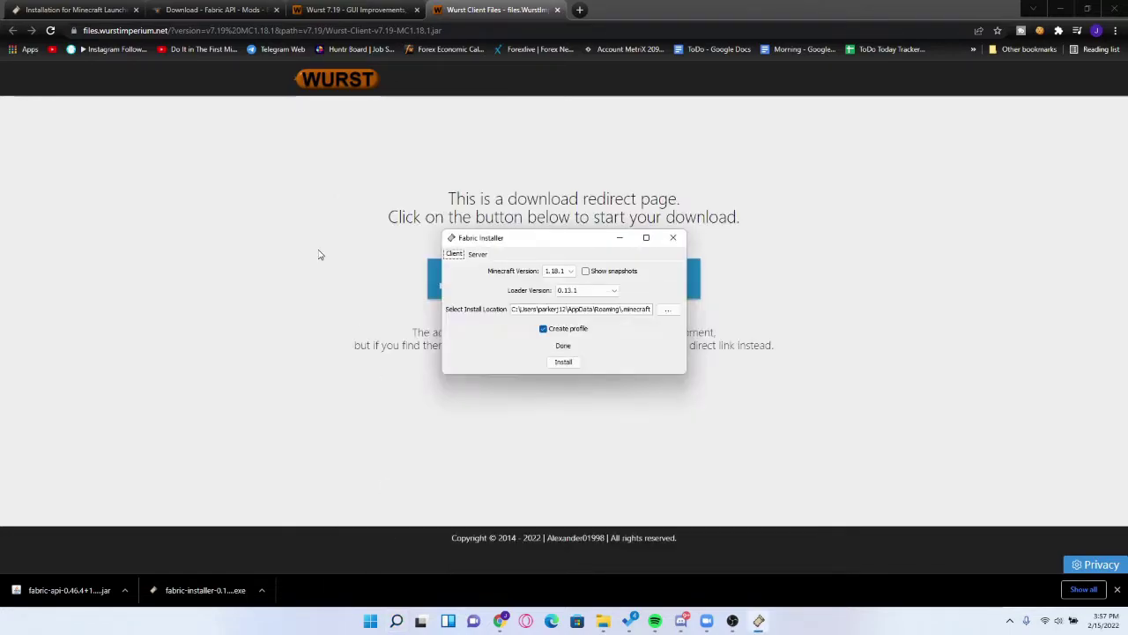
double_click(474, 238)
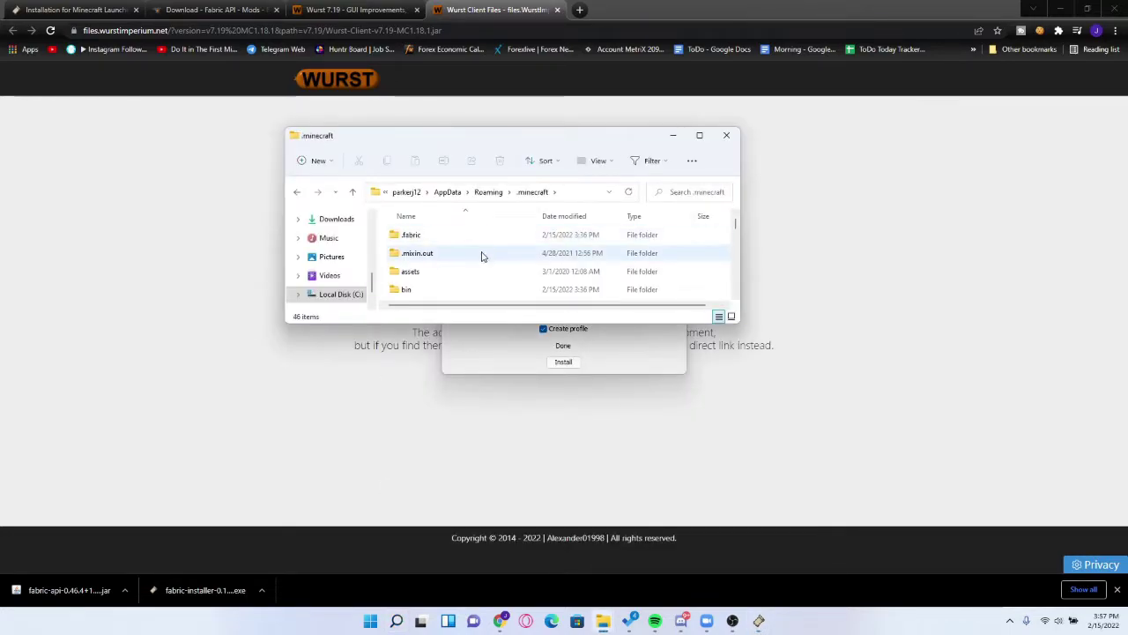
left_click(731, 315)
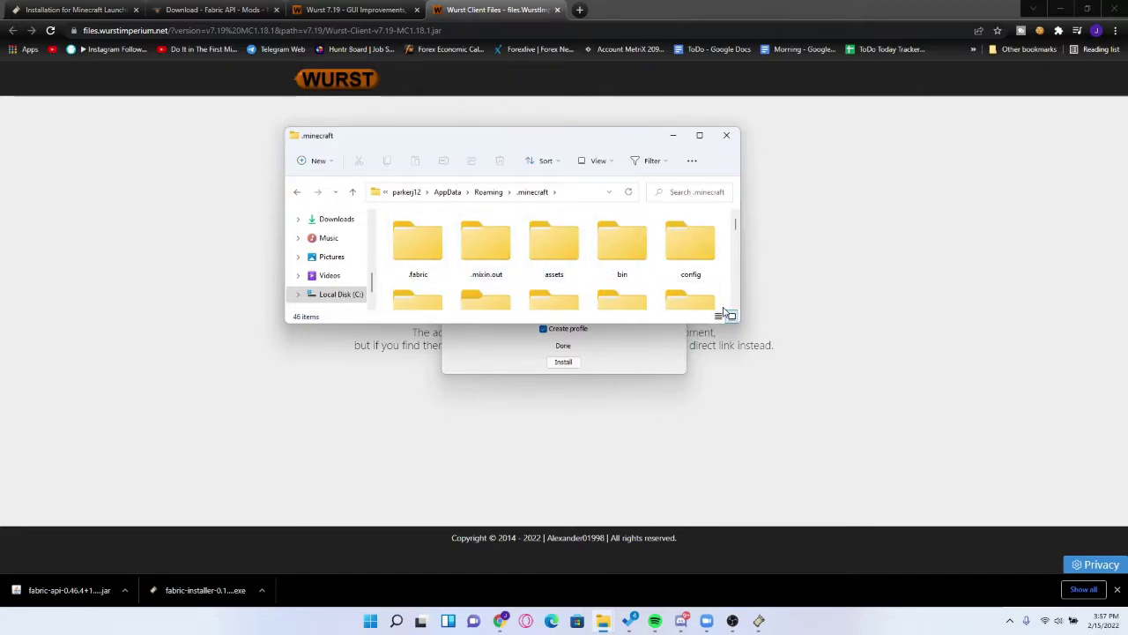
left_click(718, 317)
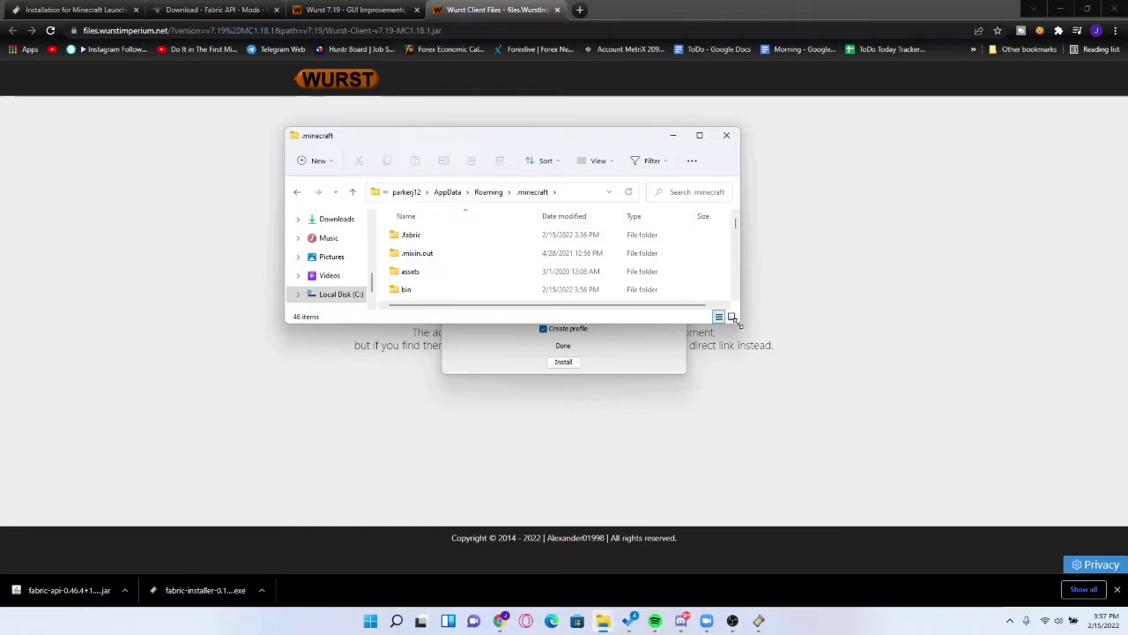
left_click_drag(739, 325, 832, 438)
scroll(436, 305, "down", 2)
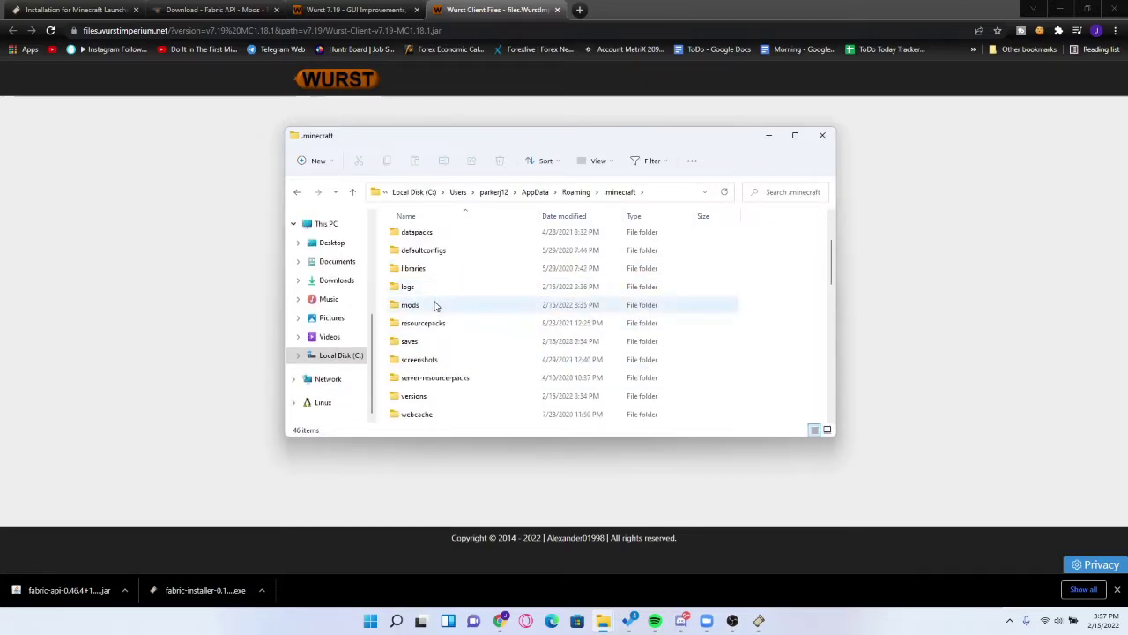
Step: Open the mods folder and confirm the fabric-api and Wurst-Client jars are there
double_click(433, 305)
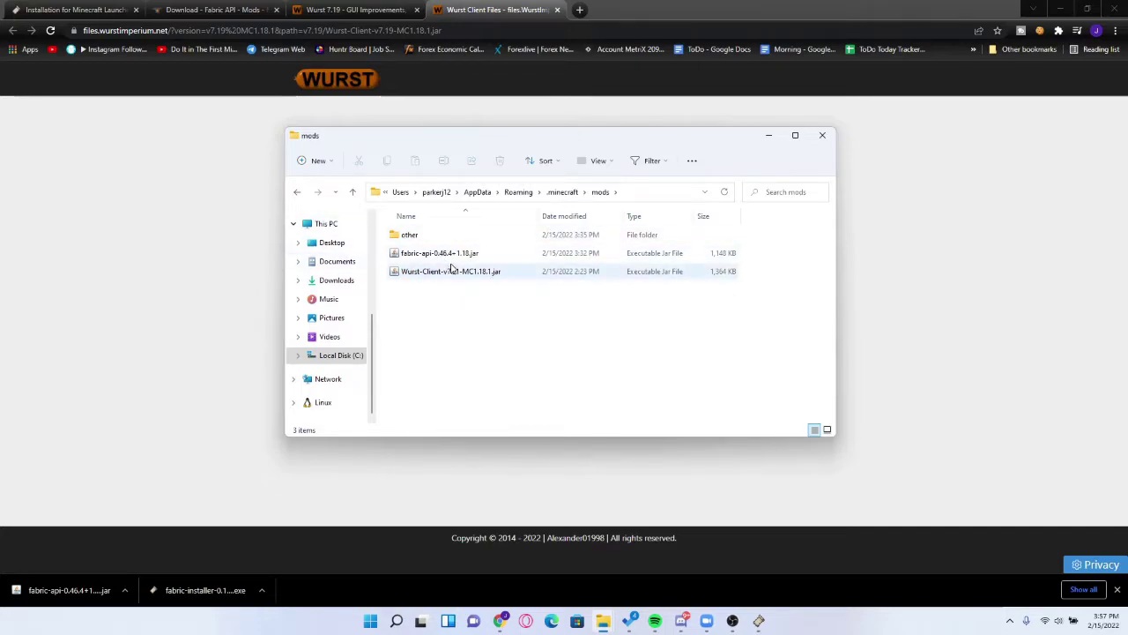
left_click_drag(430, 303, 445, 255)
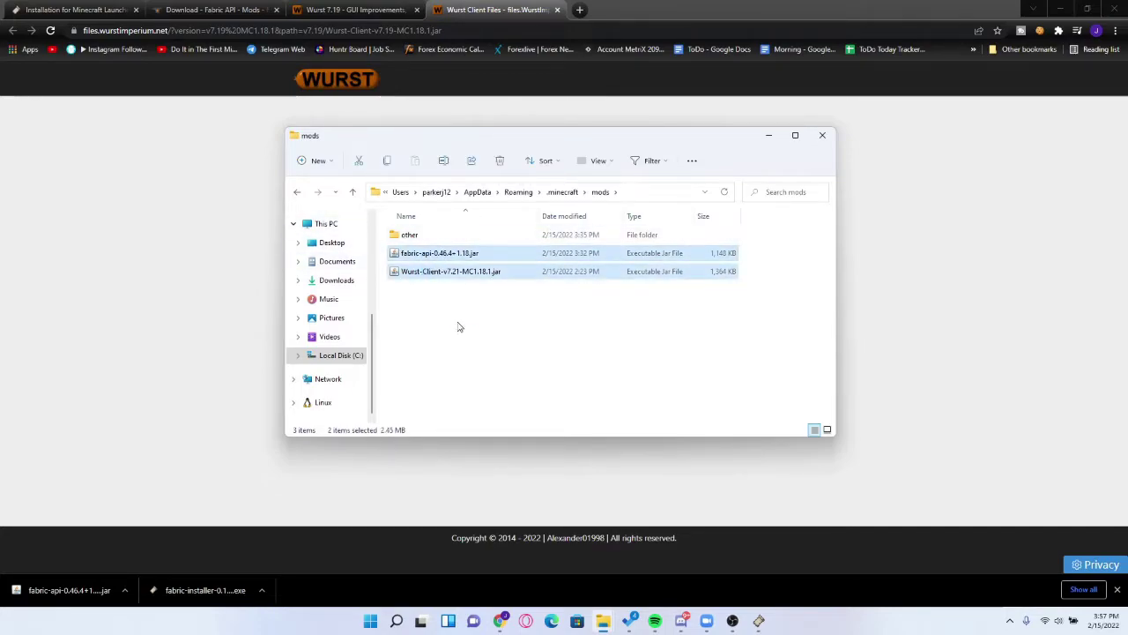
left_click(463, 353)
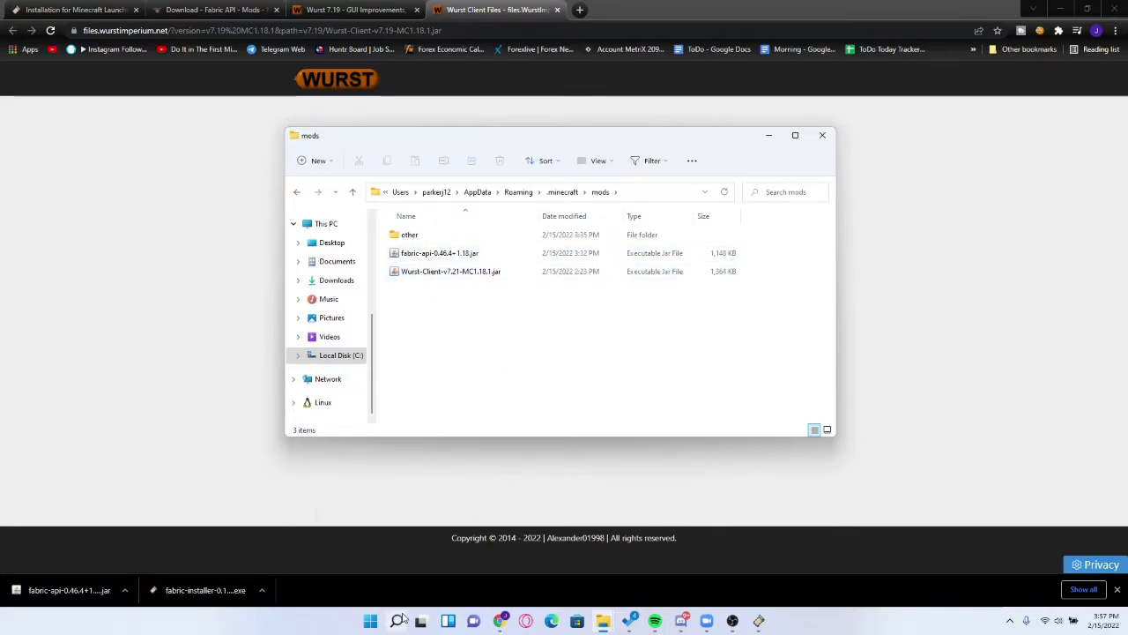
left_click(398, 621)
Step: Launch Minecraft Launcher and play the fabric-loader-1.18.1 installation, accepting the modded warning
type("mine")
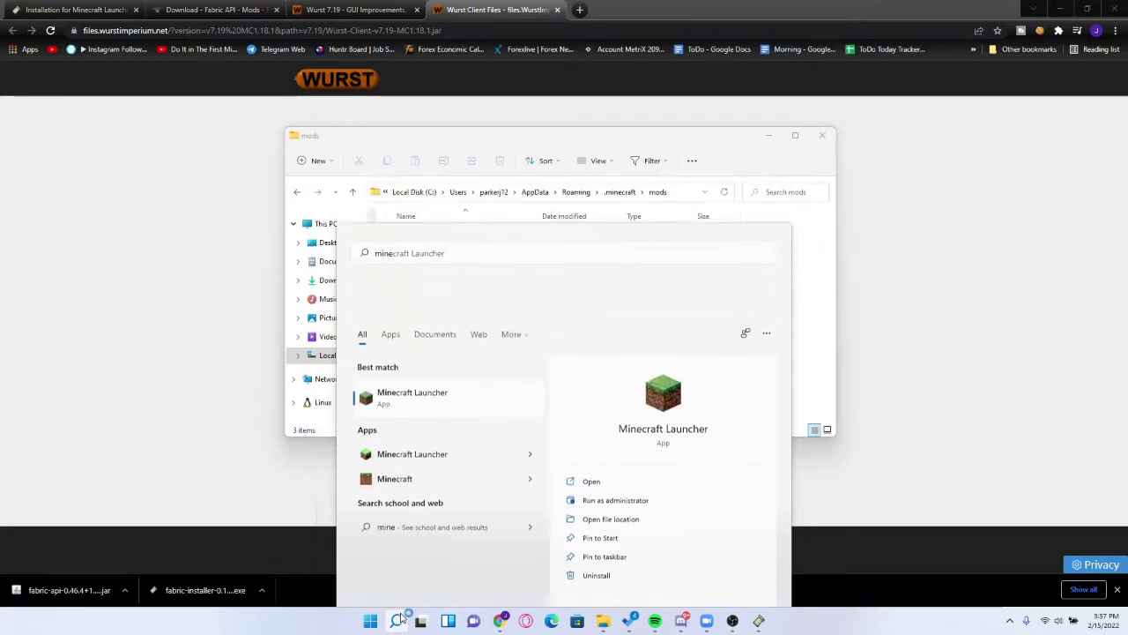
key("Return")
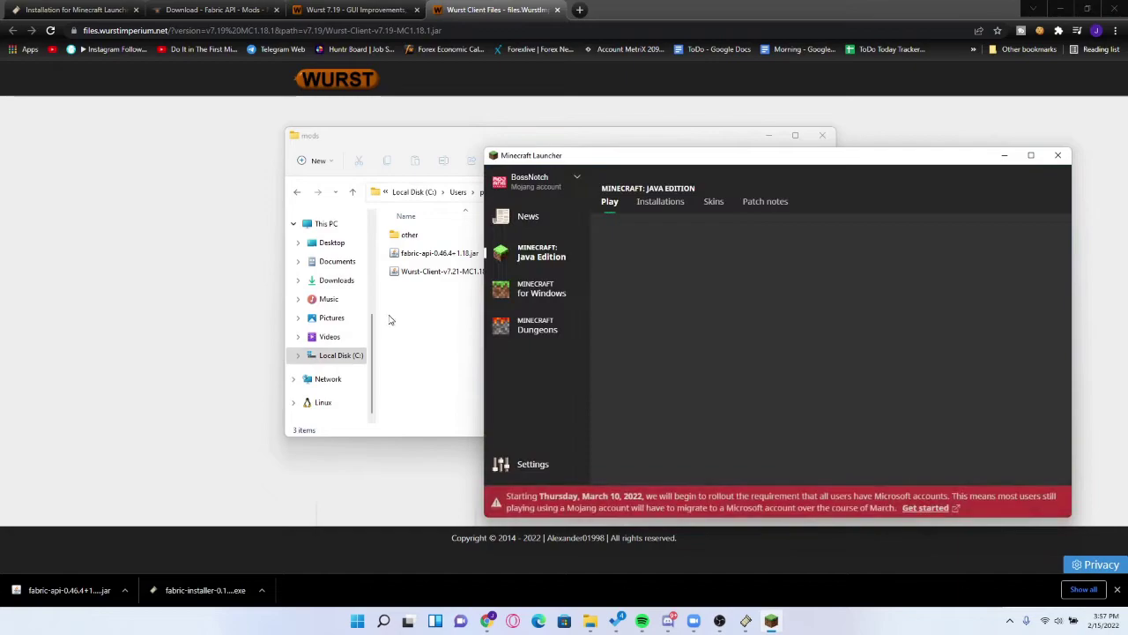
left_click(679, 450)
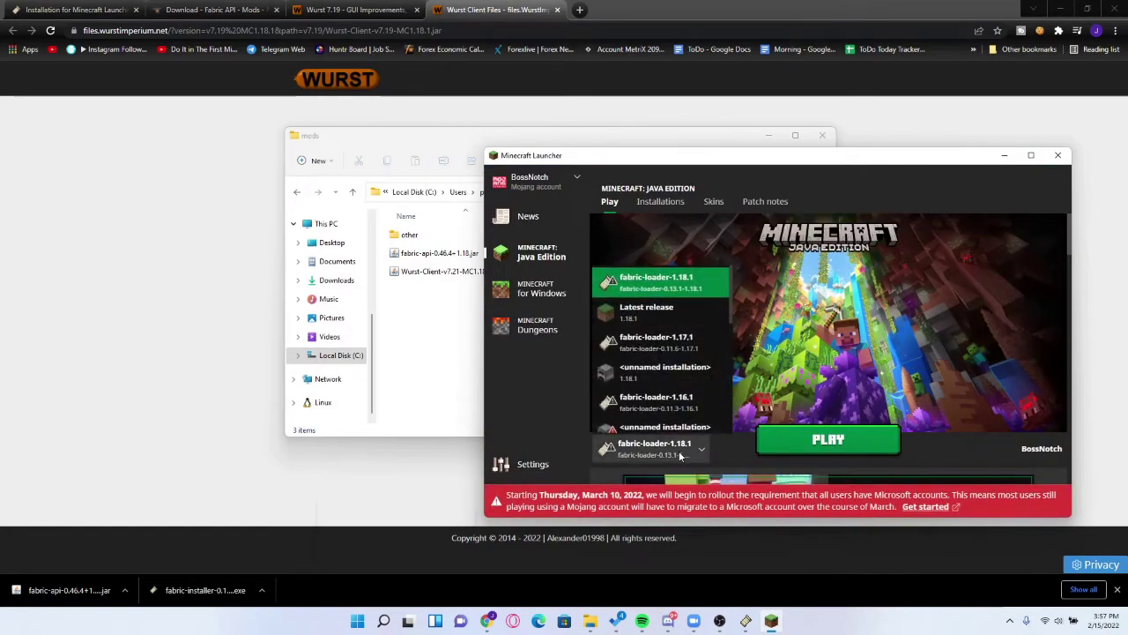
left_click(664, 289)
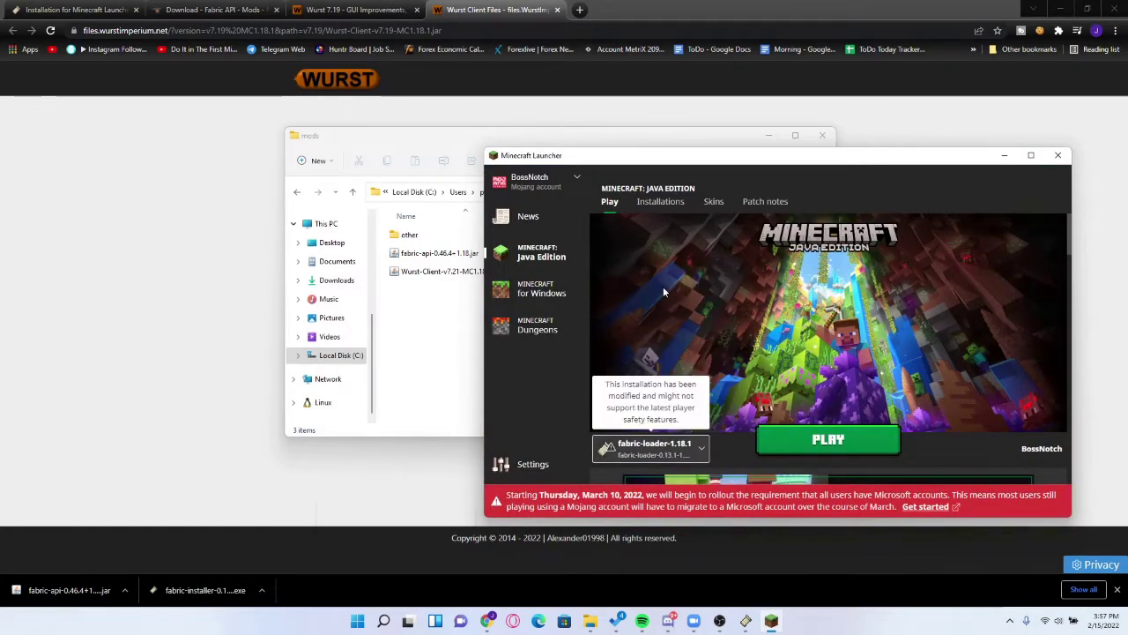
left_click(828, 439)
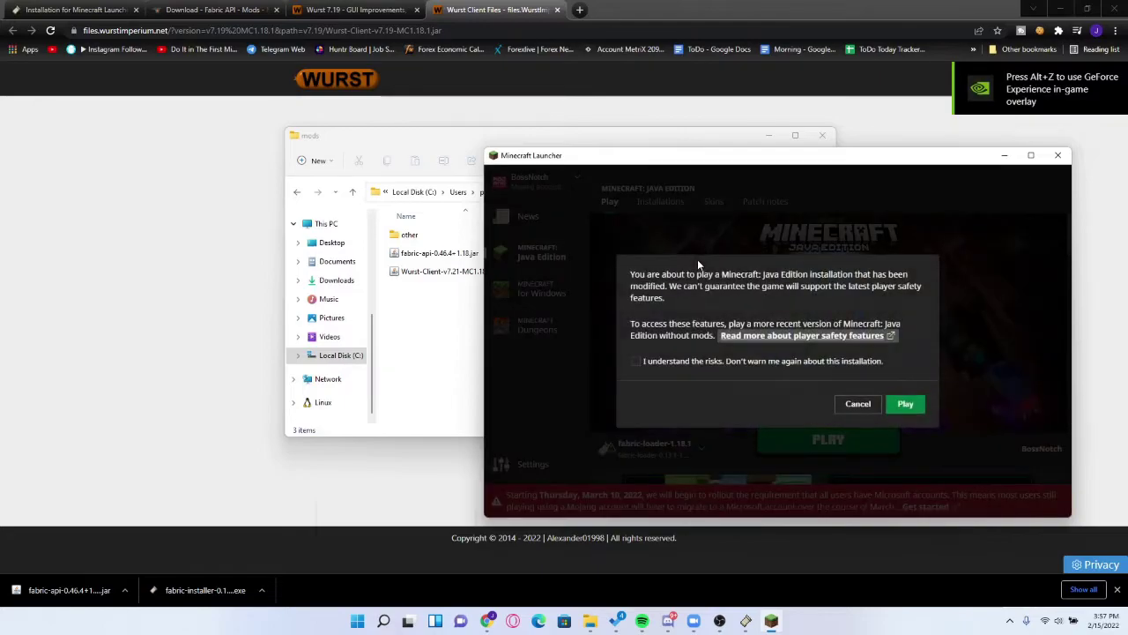
left_click(915, 405)
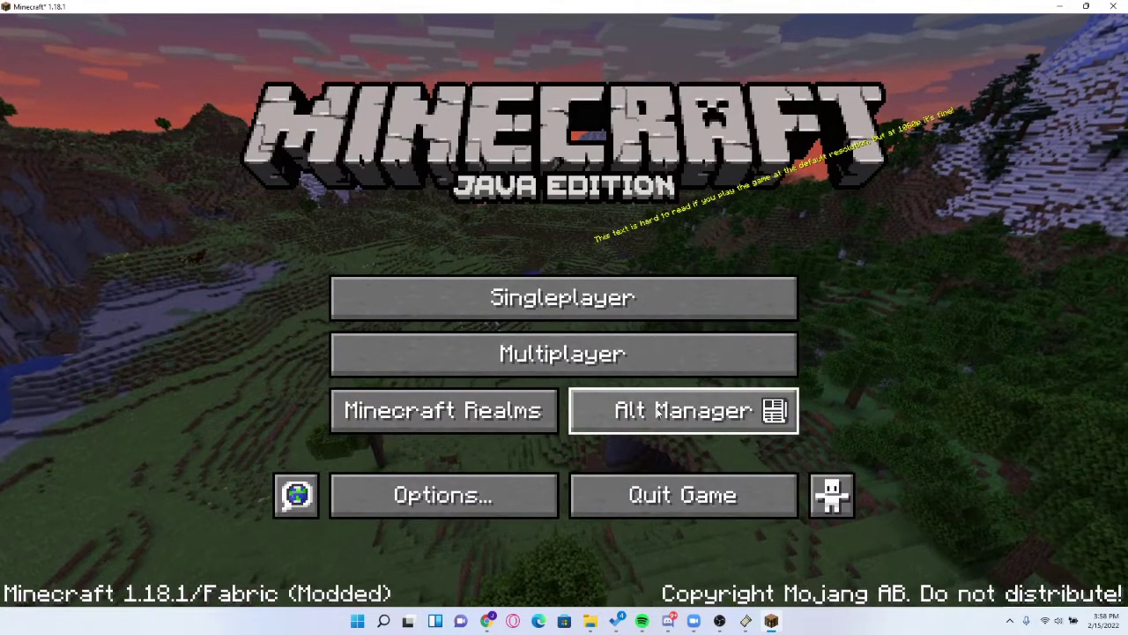
left_click(655, 407)
Step: Save a new cracked alt in the Alt Manager, select it, and return to the world
scroll(608, 333, "down", 5)
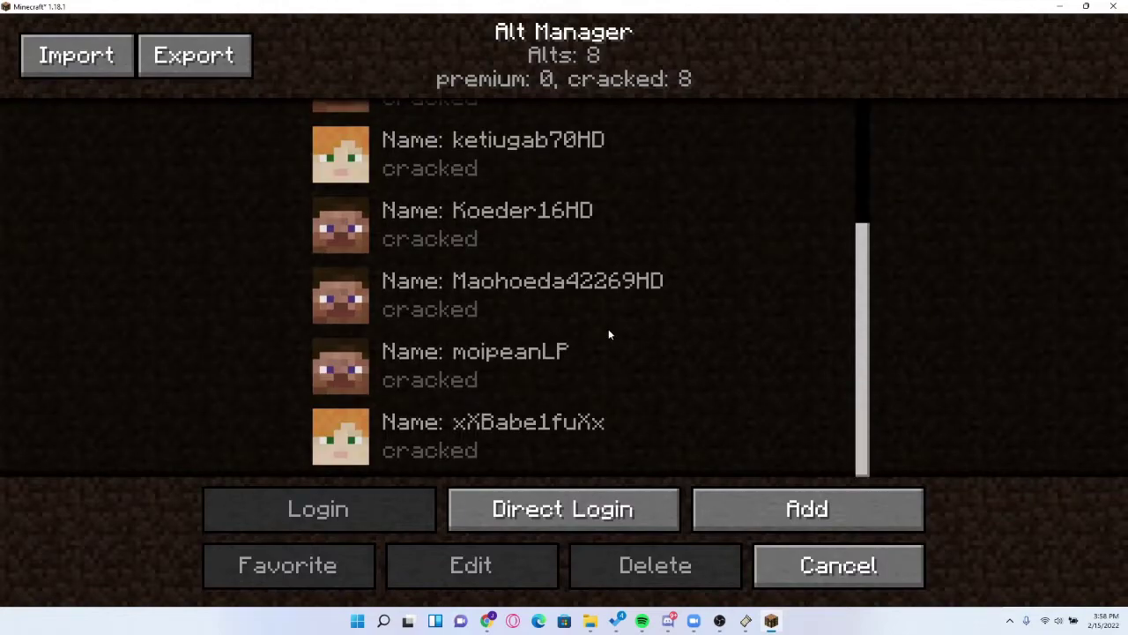
scroll(465, 271, "up", 2)
scroll(496, 347, "down", 2)
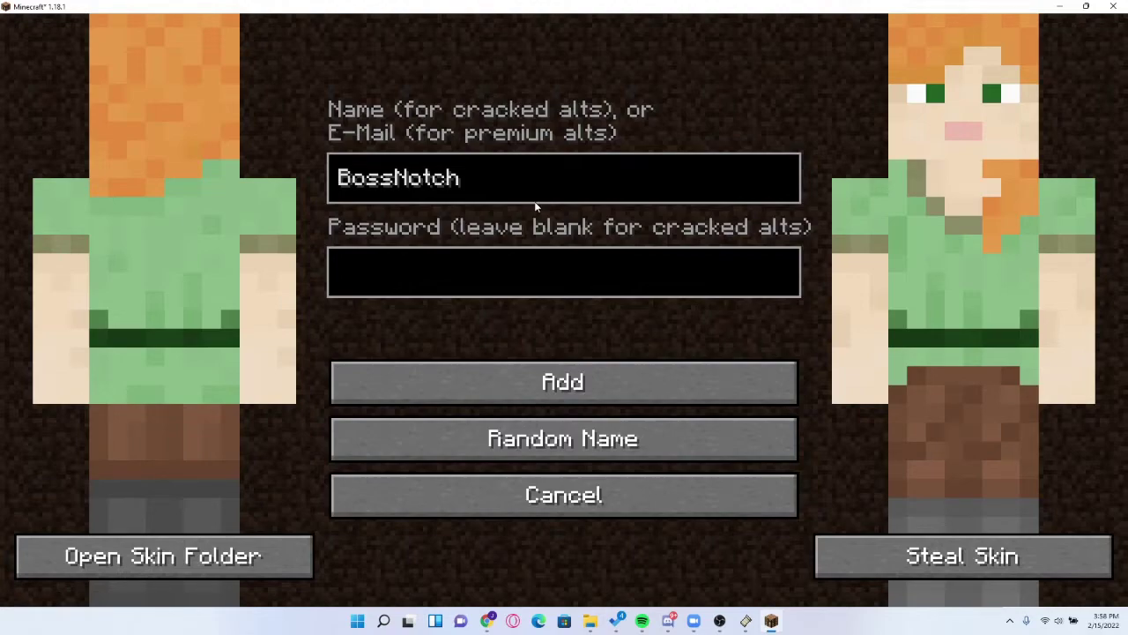
left_click(588, 376)
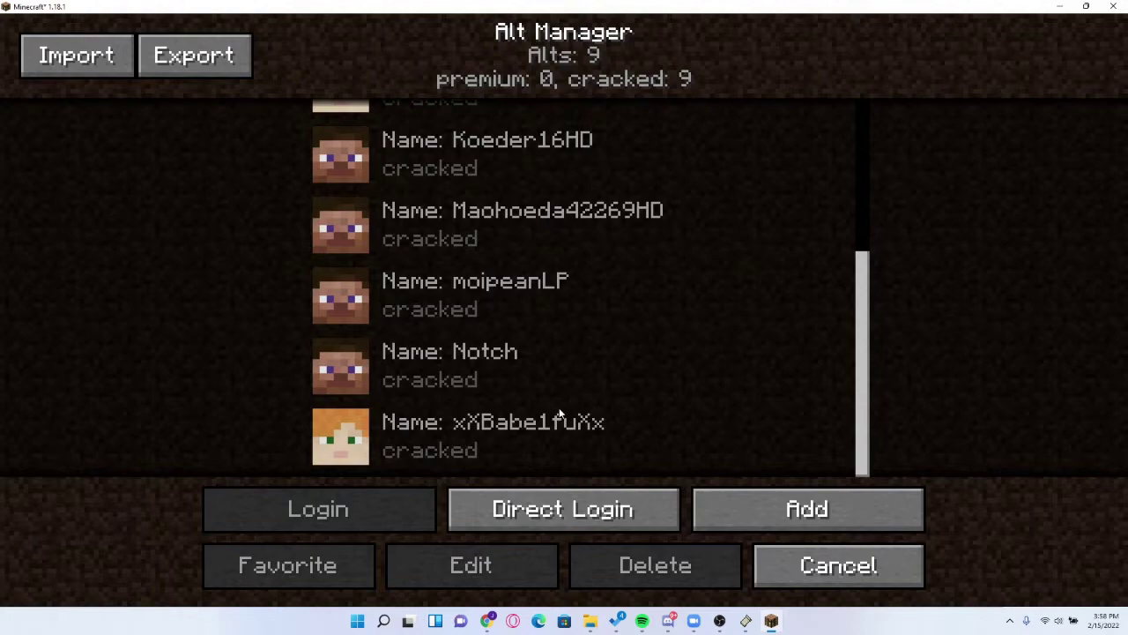
left_click(546, 388)
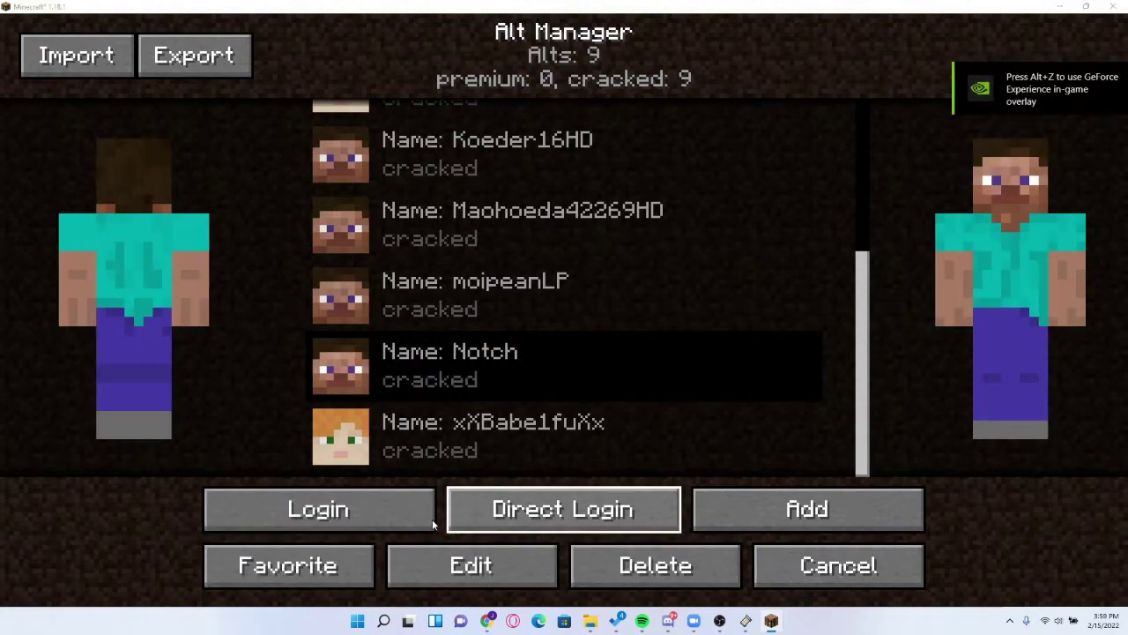
left_click(839, 565)
Step: Walk toward the village path, then browse the Wurst Navigator and ClickGUI's Blocks list
key("w")
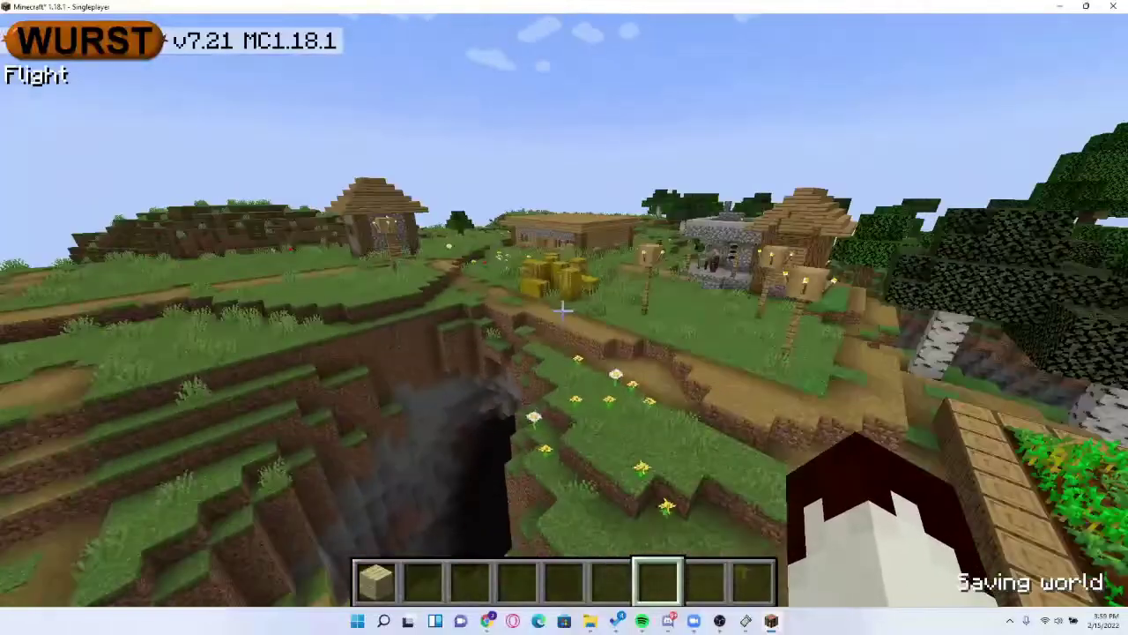
key("s")
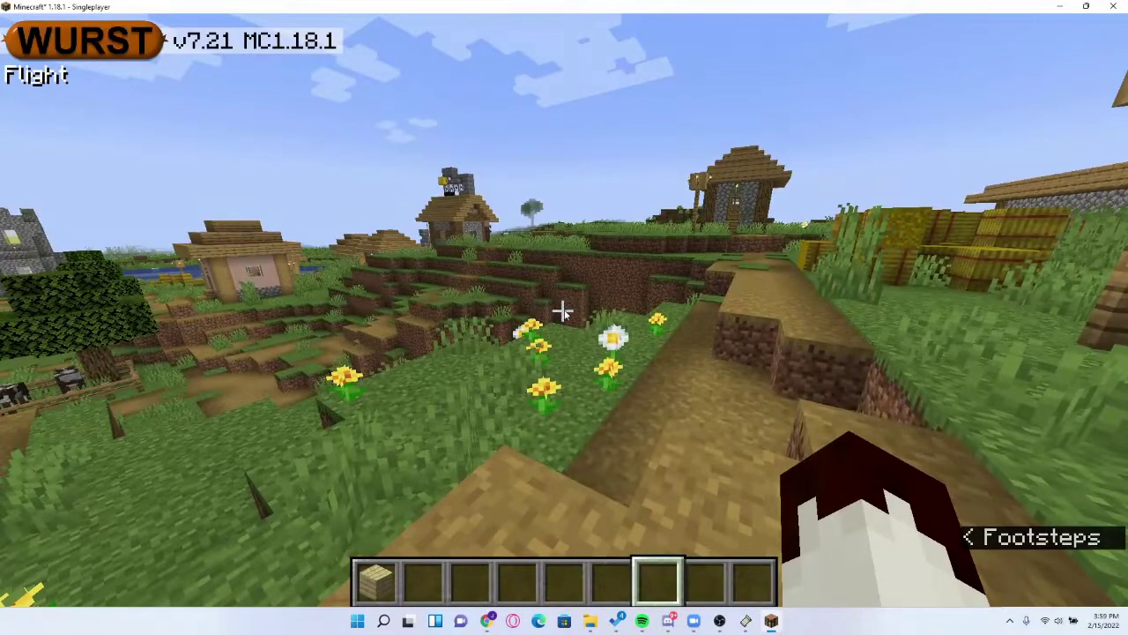
key("period")
key("Escape")
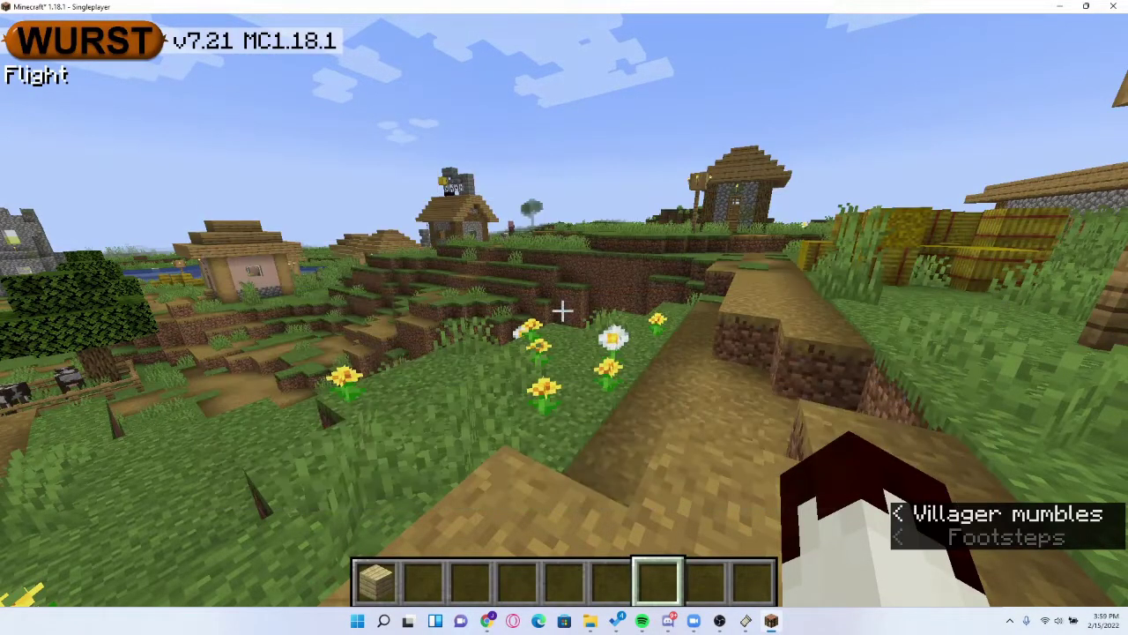
key("Shift_R")
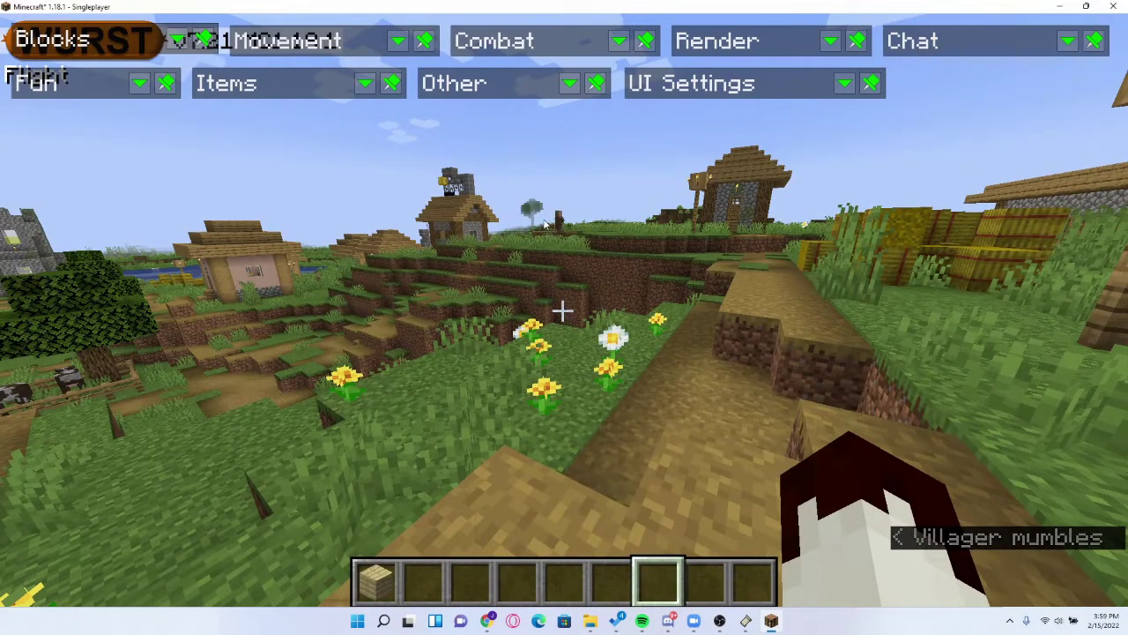
left_click(178, 44)
left_click(177, 47)
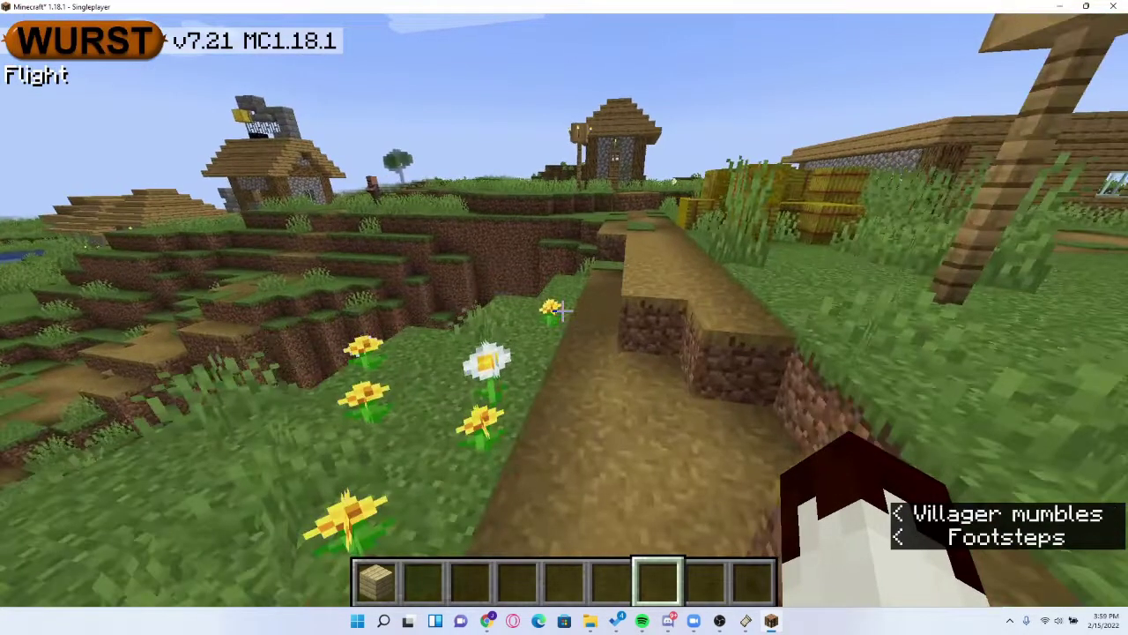
Step: Search 'fli' in the Navigator to switch Flight off, then move up over the village
key("Shift_R")
type("fli")
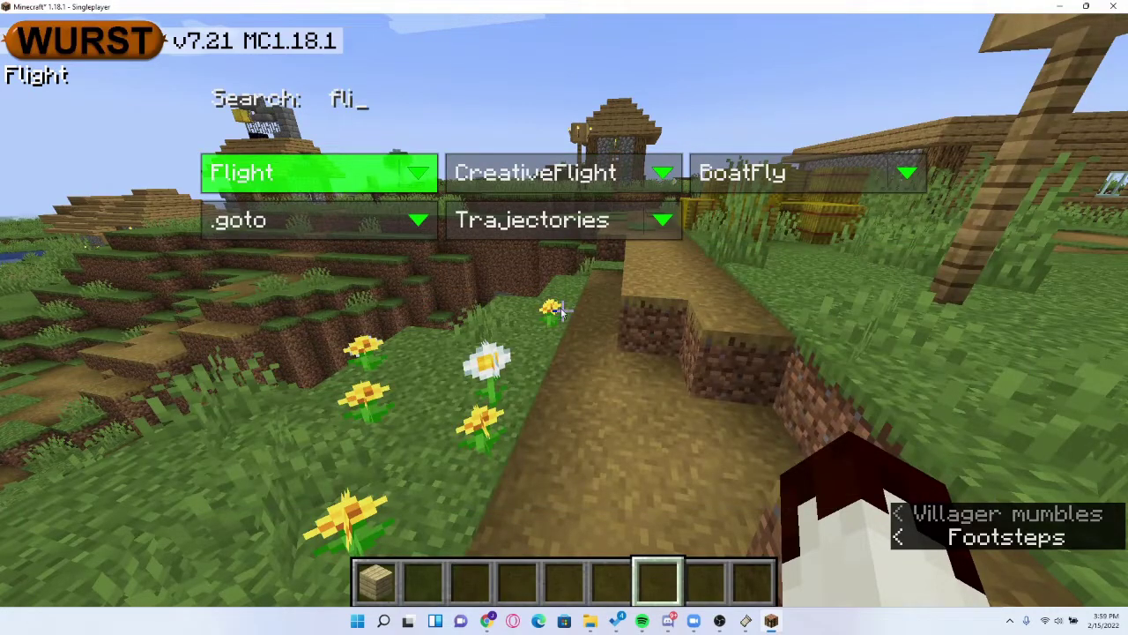
key("Escape")
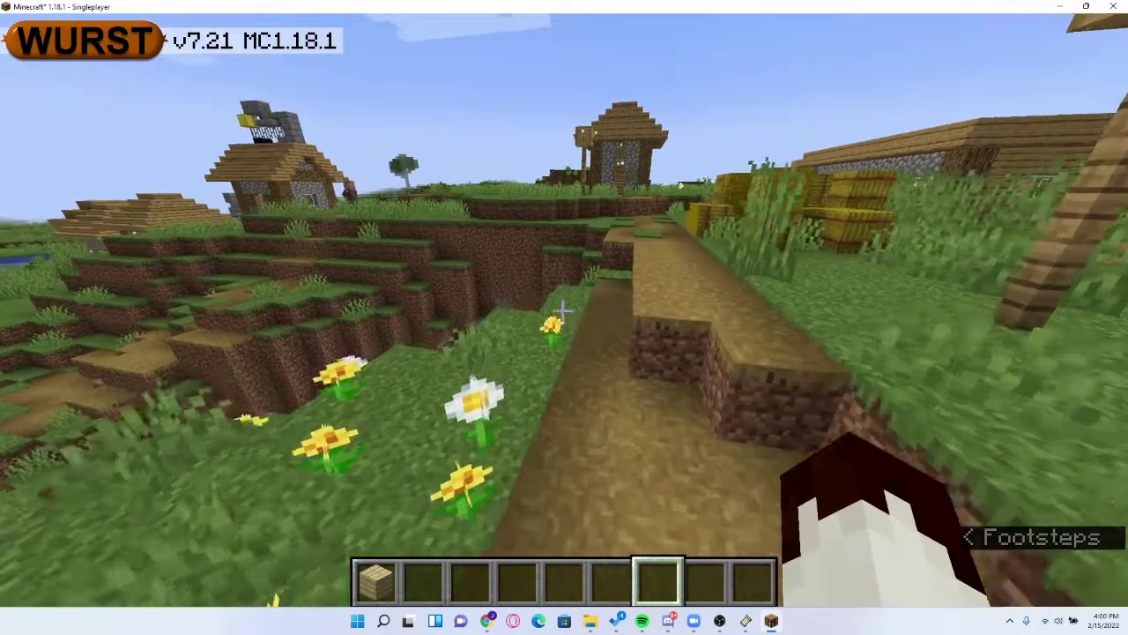
key("w")
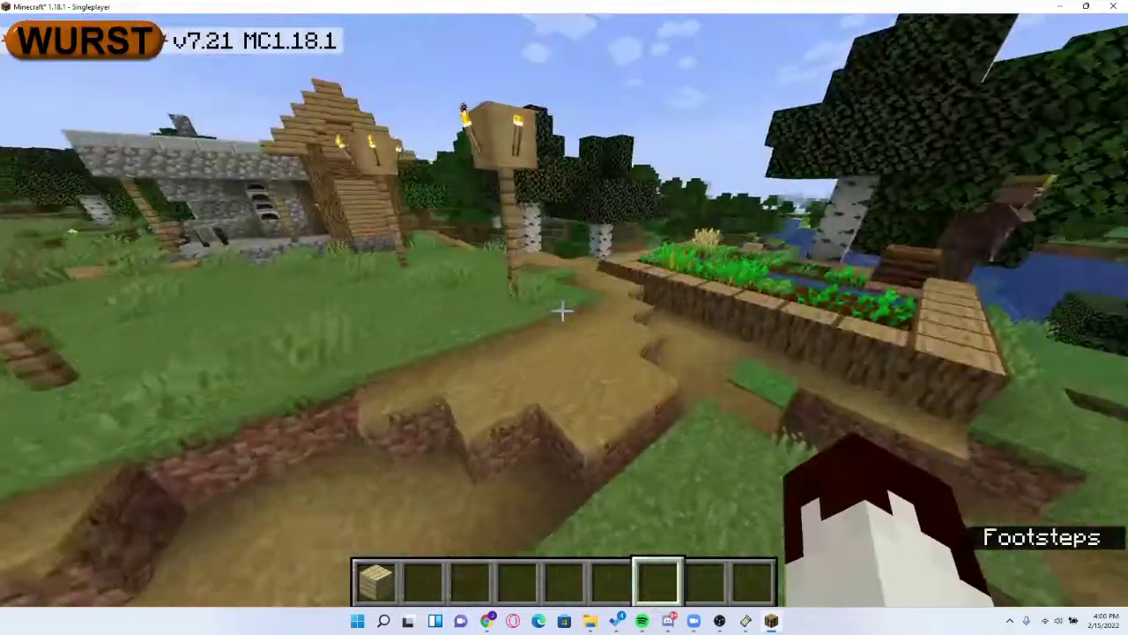
key("space")
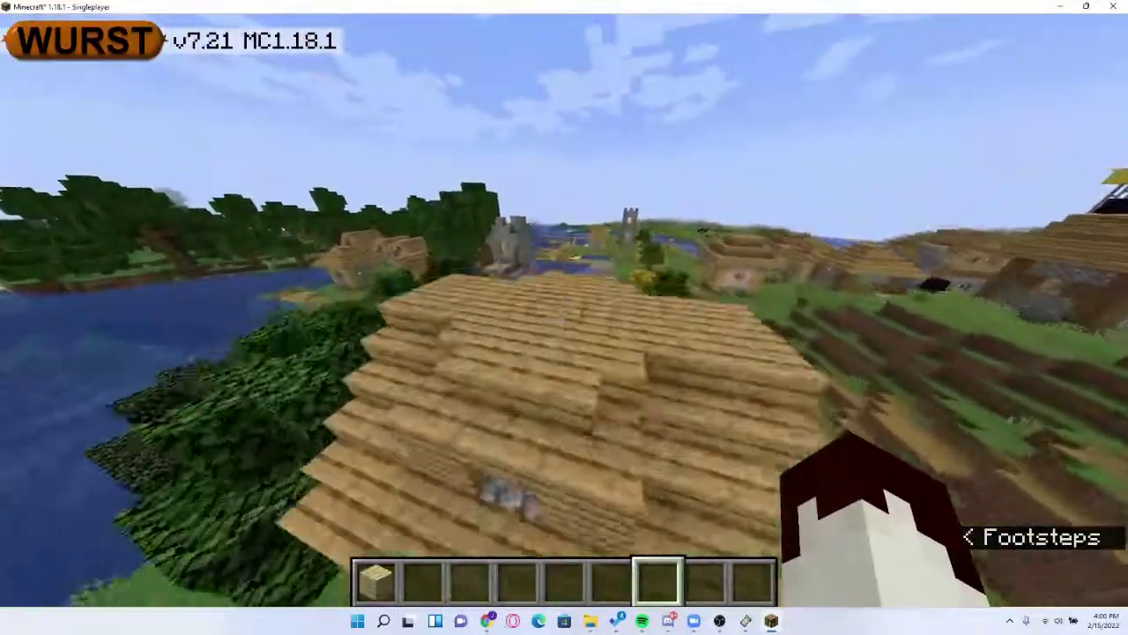
key("w")
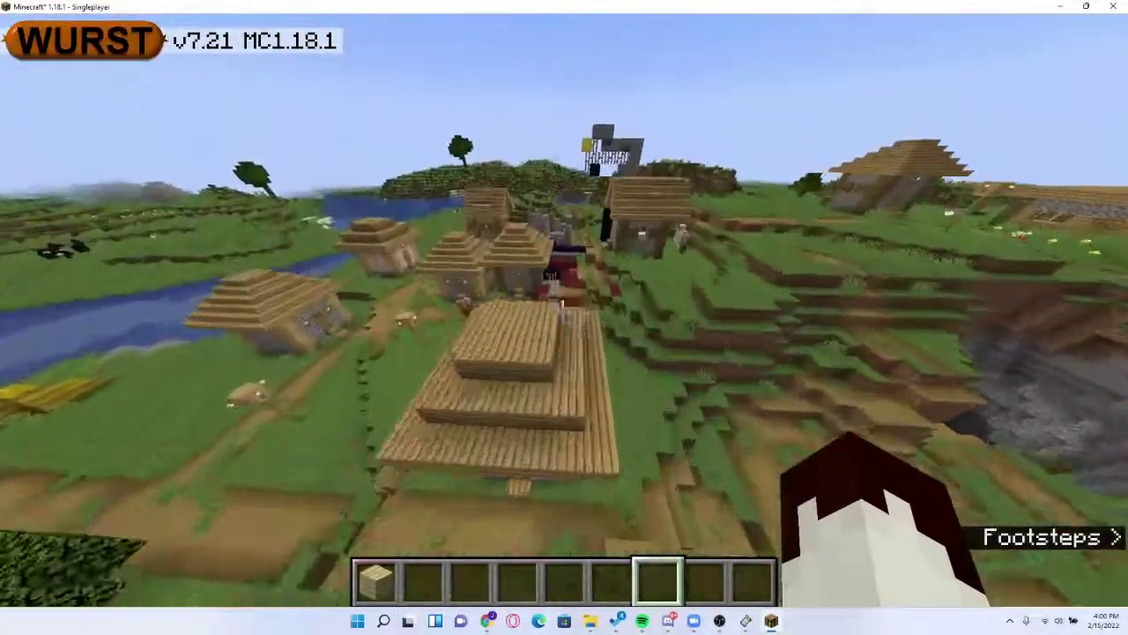